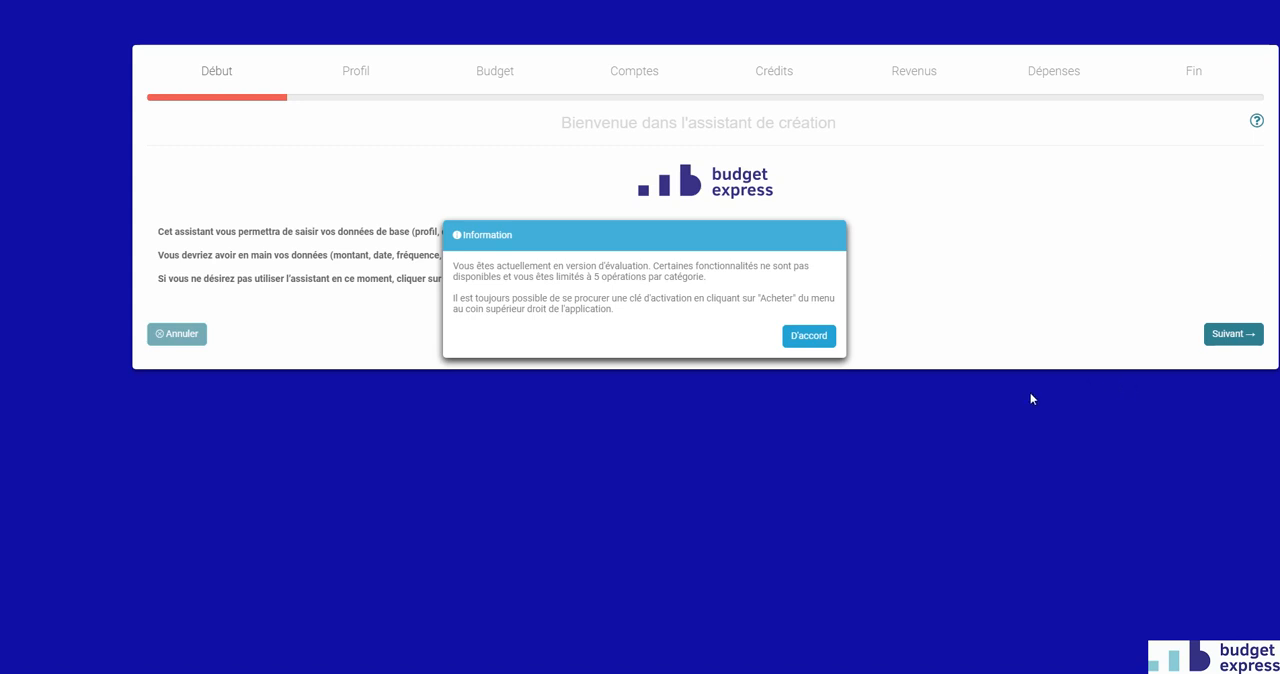
Dismiss the evaluation notice and advance the creation assistant through the Profil and Budget pages to Comptes.
{"action": "left_click", "coordinate": [808, 336]}
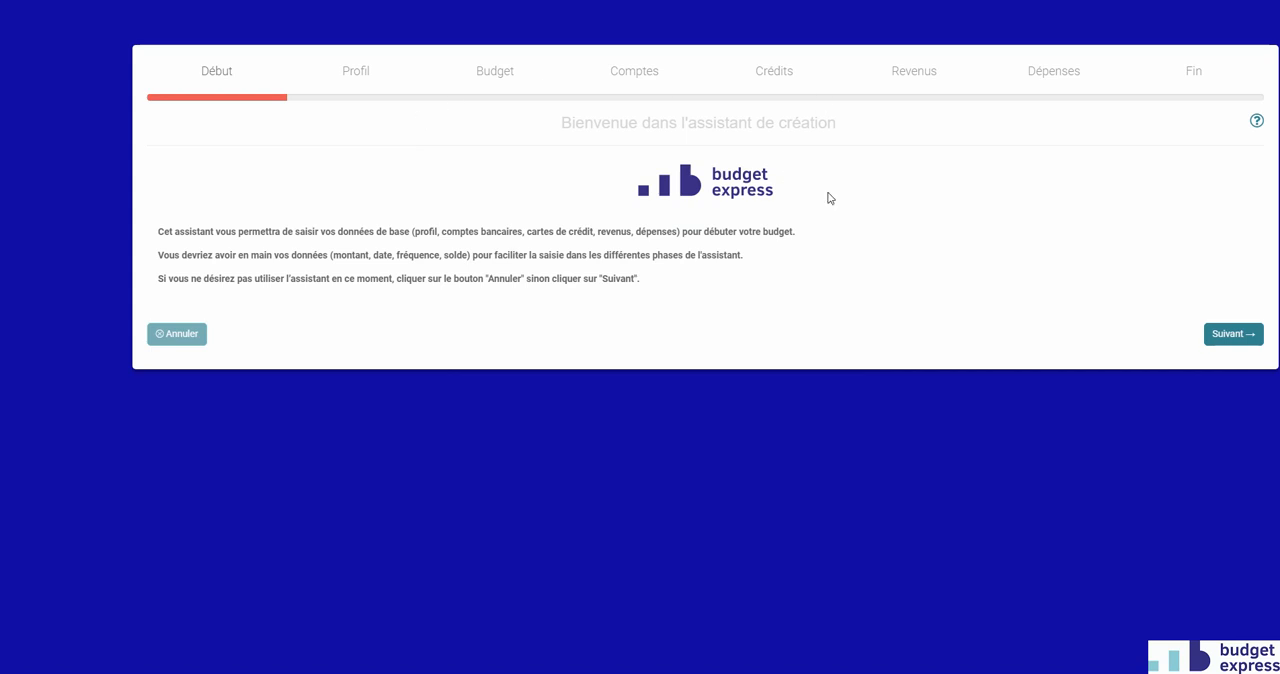
{"action": "left_click", "coordinate": [1230, 336]}
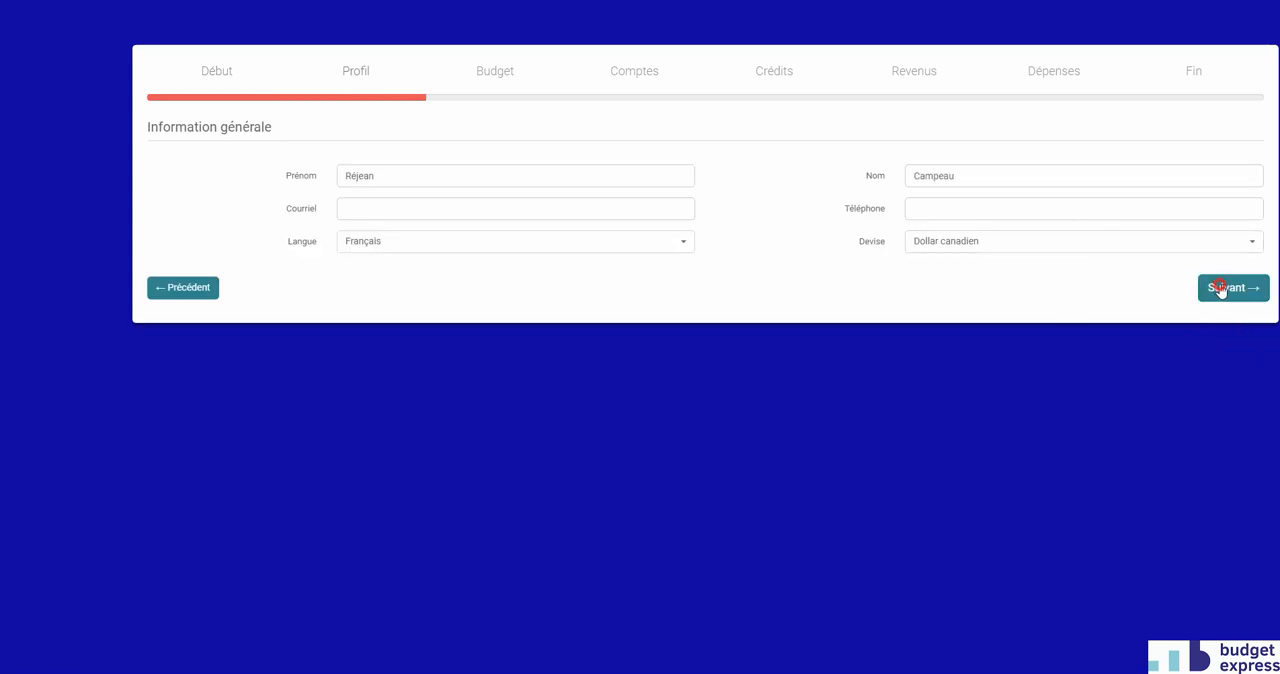
{"action": "left_click", "coordinate": [1211, 287]}
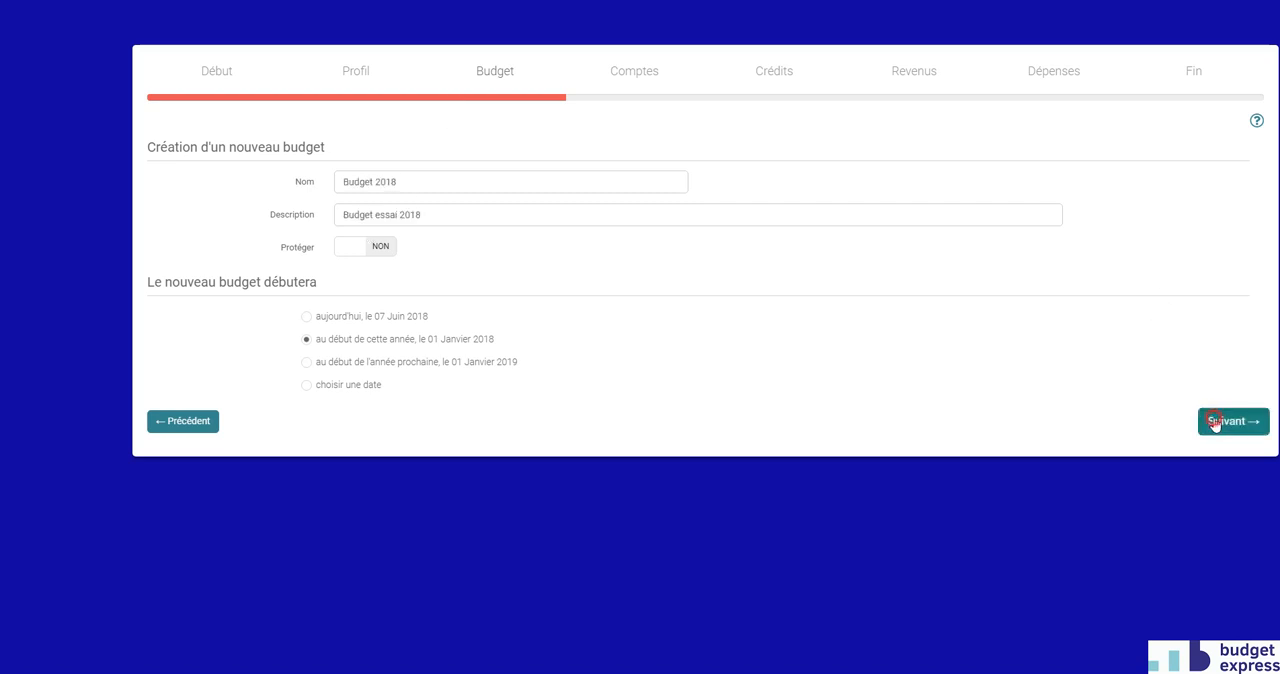
{"action": "left_click", "coordinate": [1213, 420]}
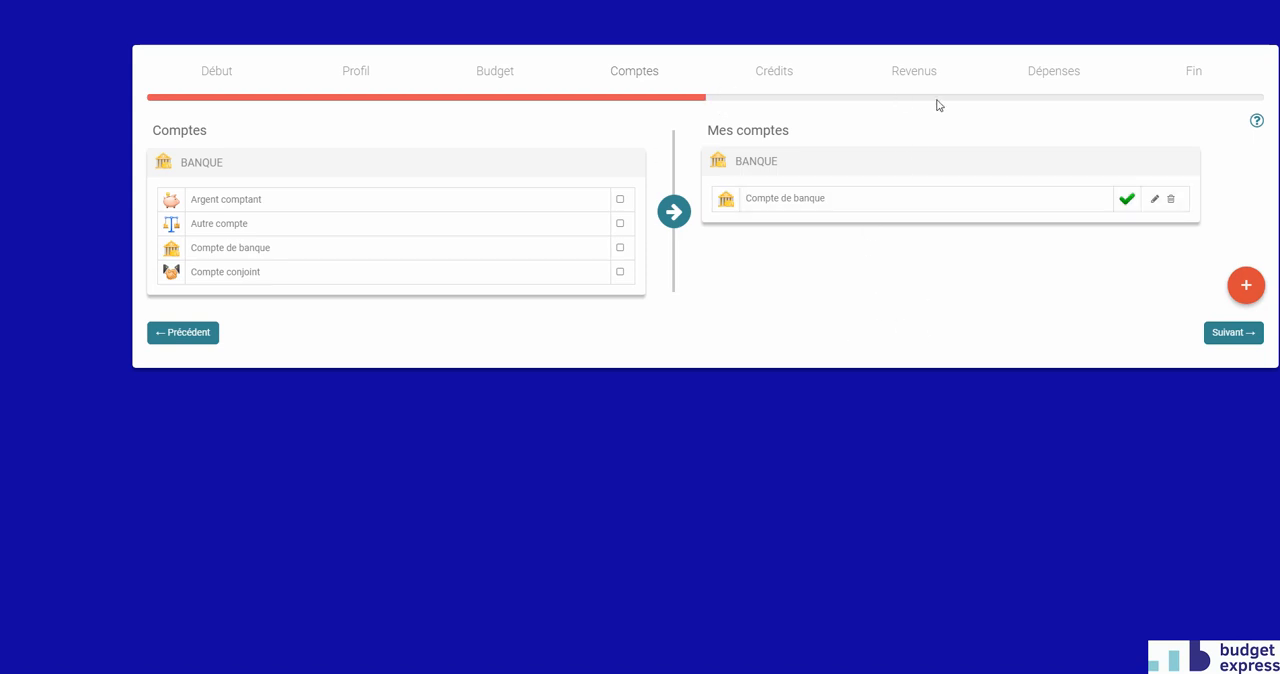
Set the Compte de banque balance to 1000 $, save the account and continue to the Crédits page.
{"action": "left_click", "coordinate": [1155, 200]}
{"action": "left_click", "coordinate": [550, 247]}
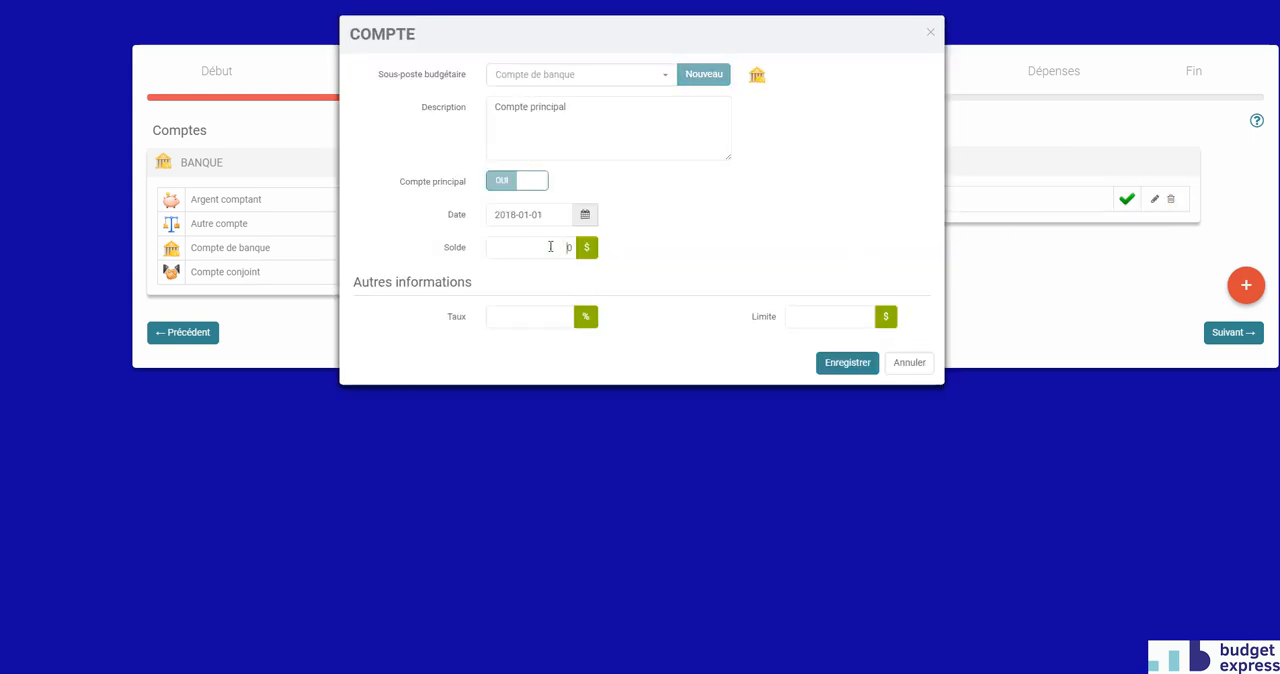
{"action": "type", "text": "1000"}
{"action": "left_click", "coordinate": [848, 365]}
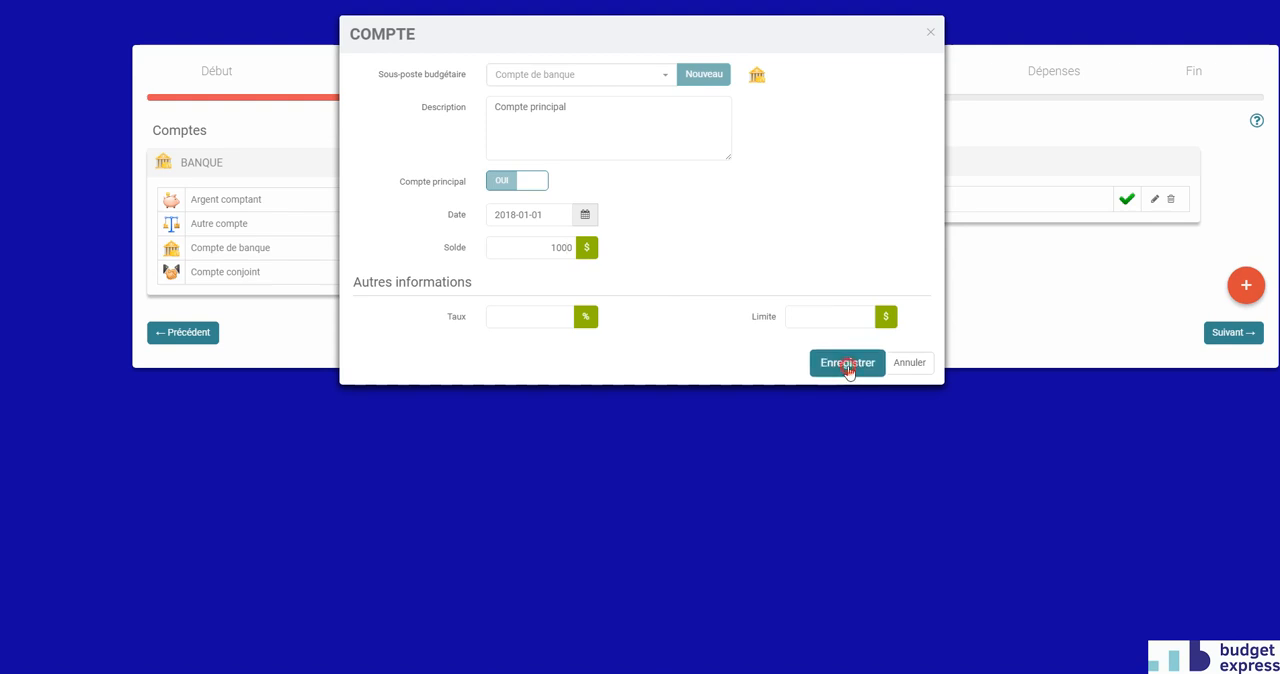
{"action": "left_click", "coordinate": [1235, 340]}
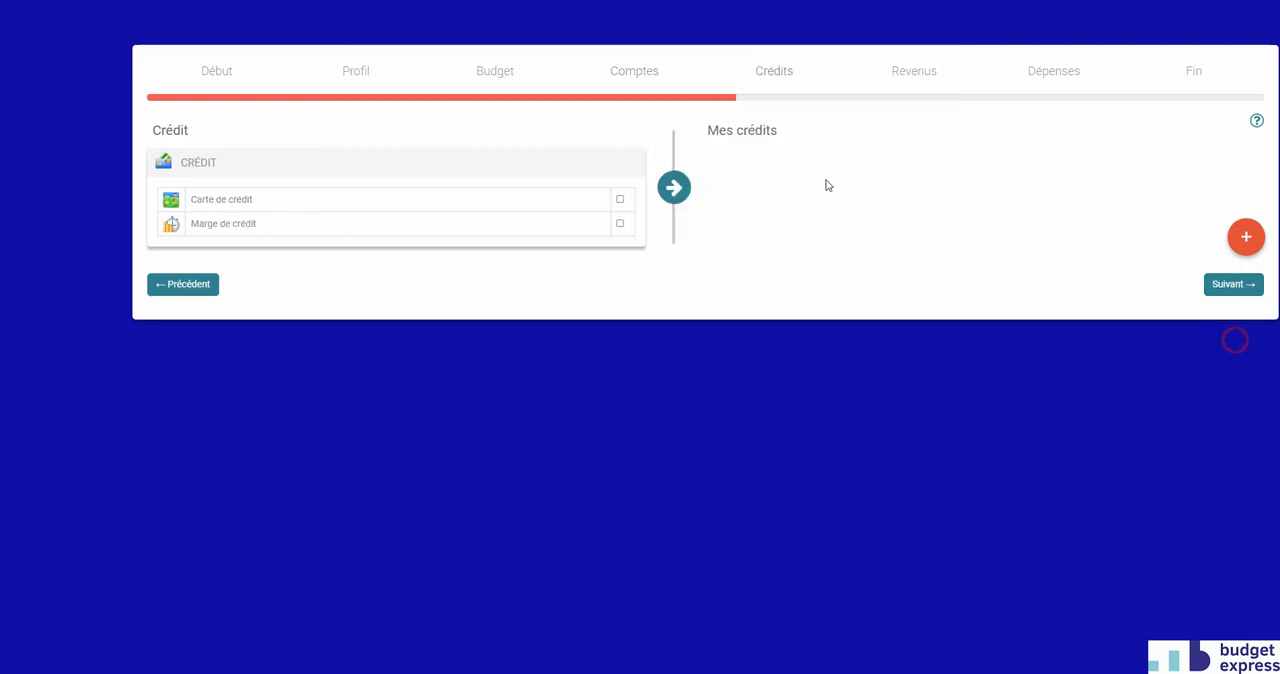
Add Carte de crédit to Mes crédits with a balance of 100 $, save it and continue to the Revenus page.
{"action": "left_click", "coordinate": [619, 199]}
{"action": "left_click", "coordinate": [674, 188]}
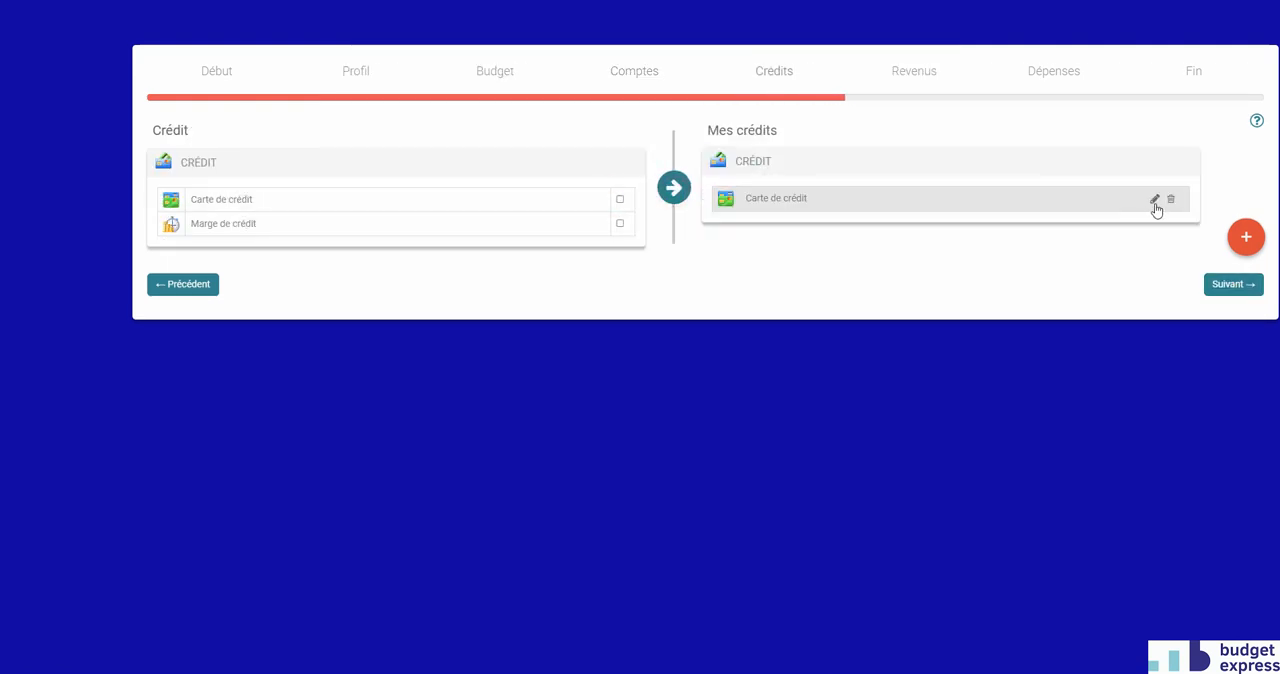
{"action": "left_click", "coordinate": [1154, 199]}
{"action": "left_click", "coordinate": [545, 213]}
{"action": "type", "text": "100"}
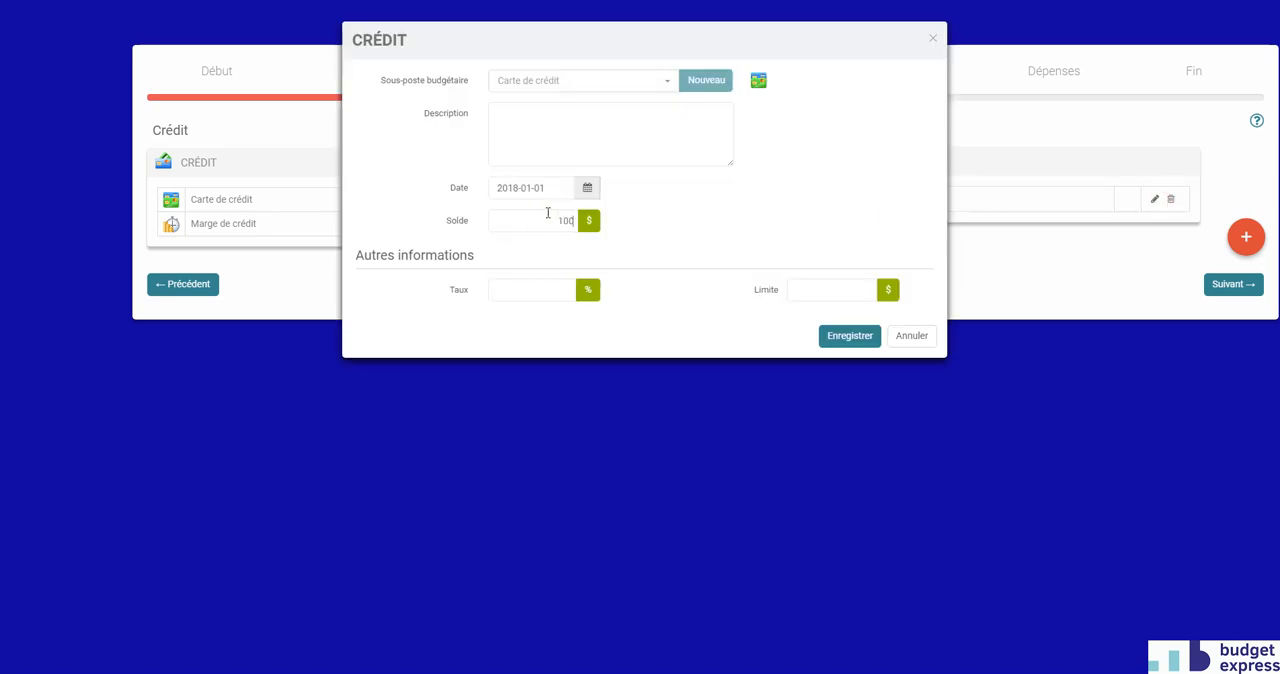
{"action": "left_click", "coordinate": [838, 342]}
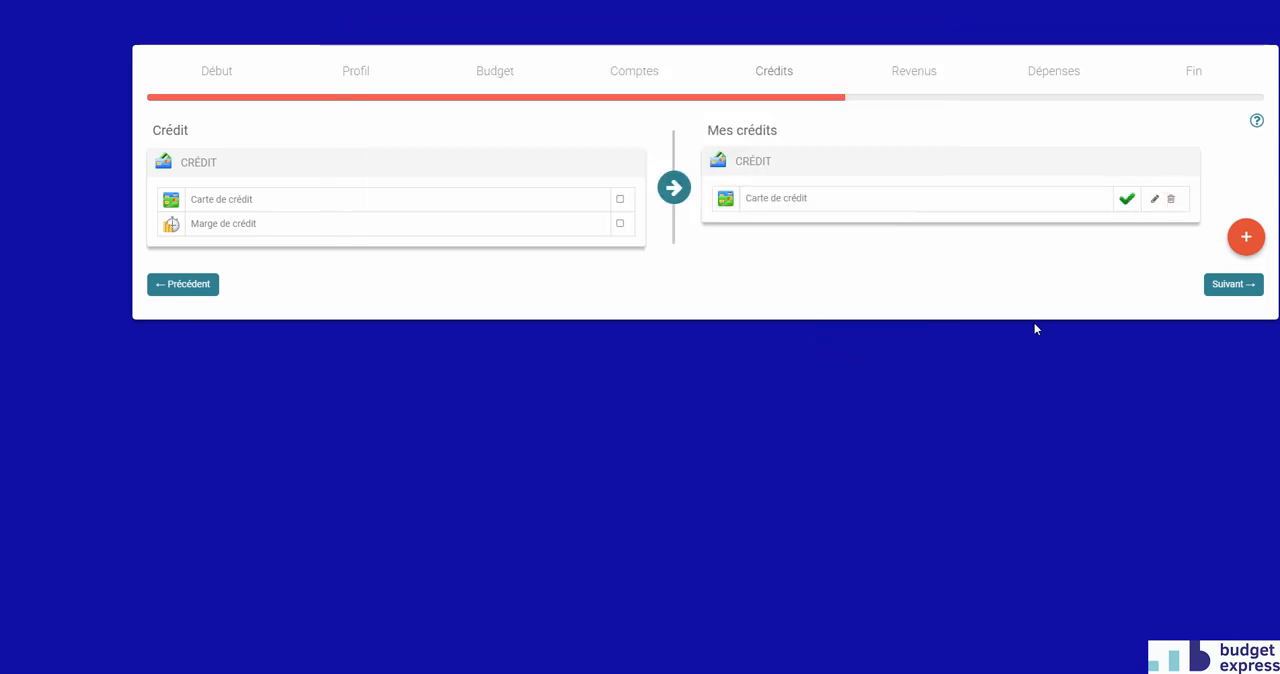
{"action": "left_click", "coordinate": [1252, 286]}
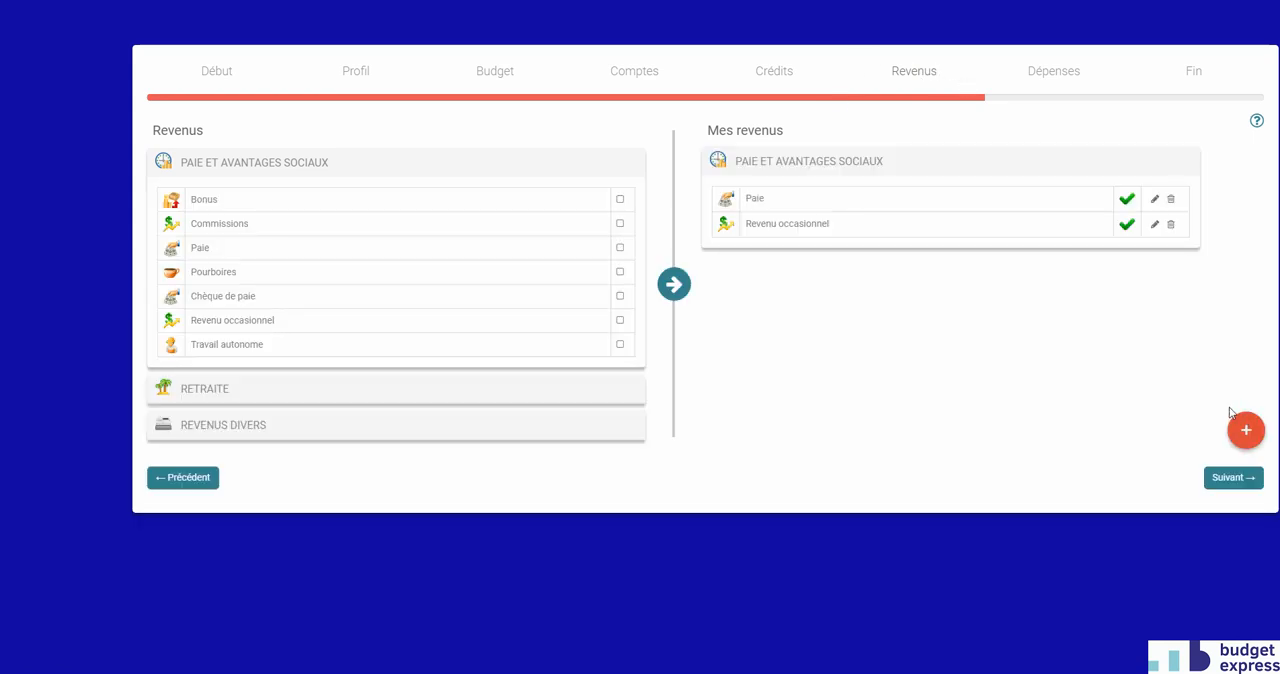
Continue to the Dépenses page and add Épicerie from the Alimentation category to Mes dépenses.
{"action": "left_click", "coordinate": [1228, 477]}
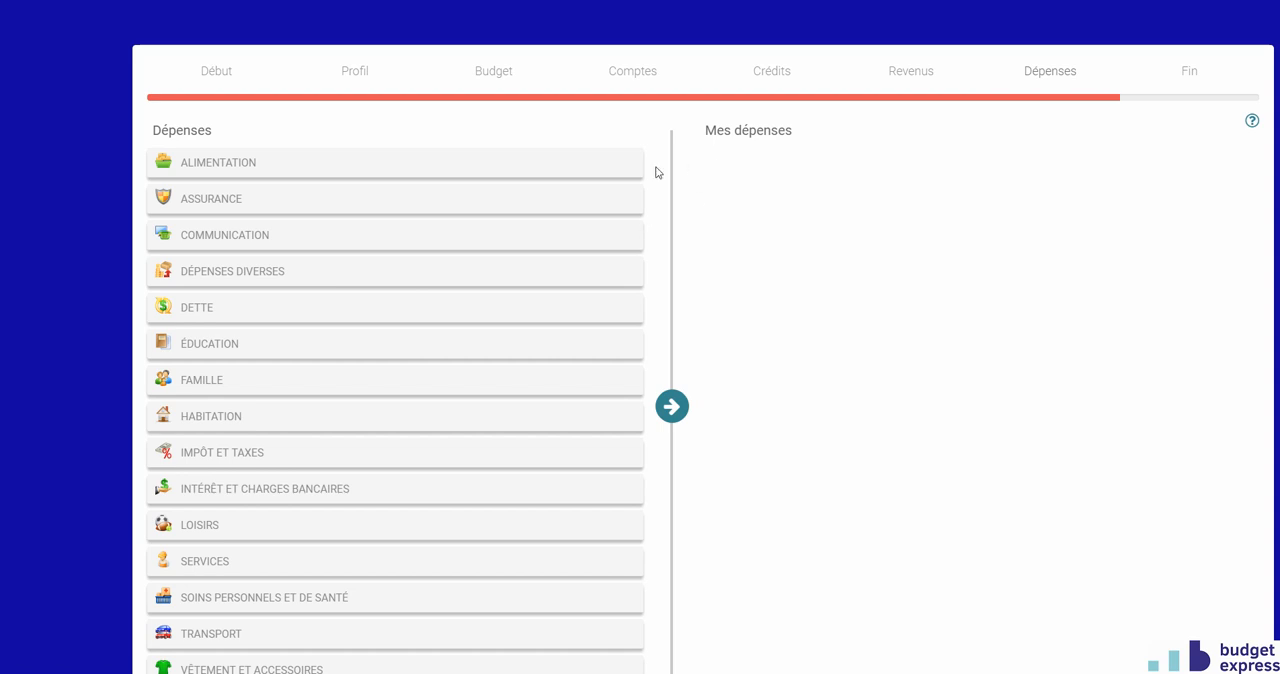
{"action": "left_click", "coordinate": [612, 166]}
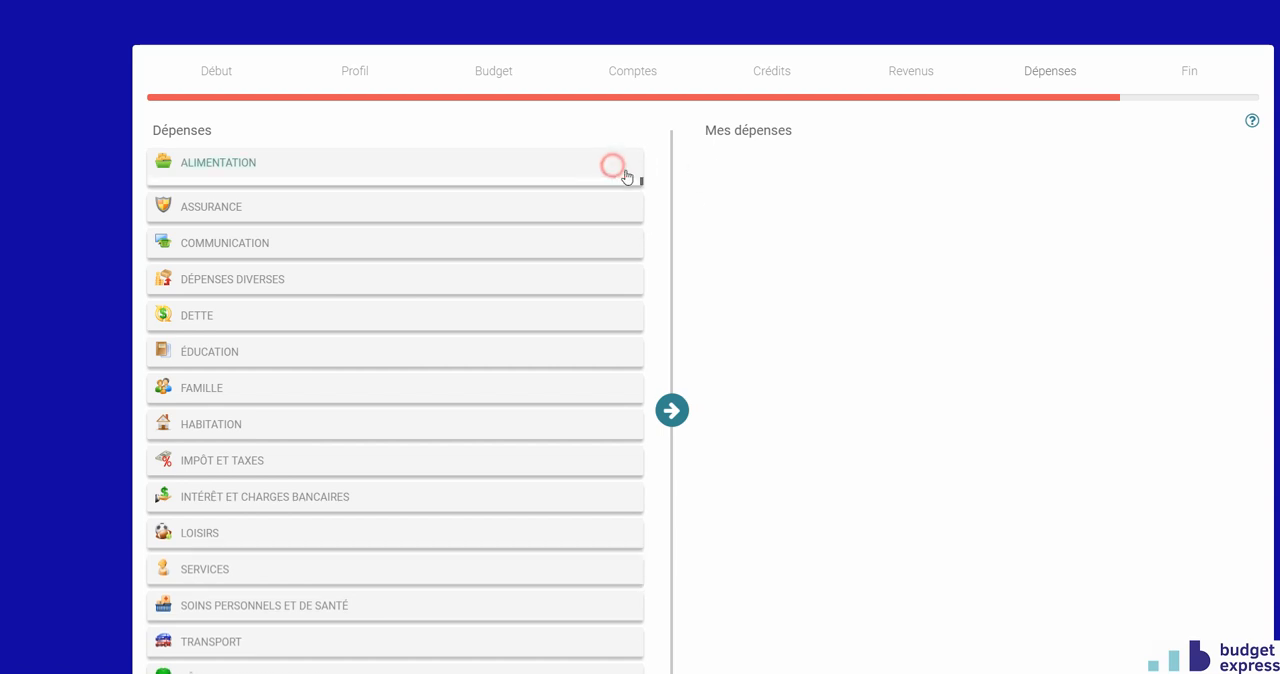
{"action": "left_click", "coordinate": [617, 247]}
{"action": "left_click", "coordinate": [672, 465]}
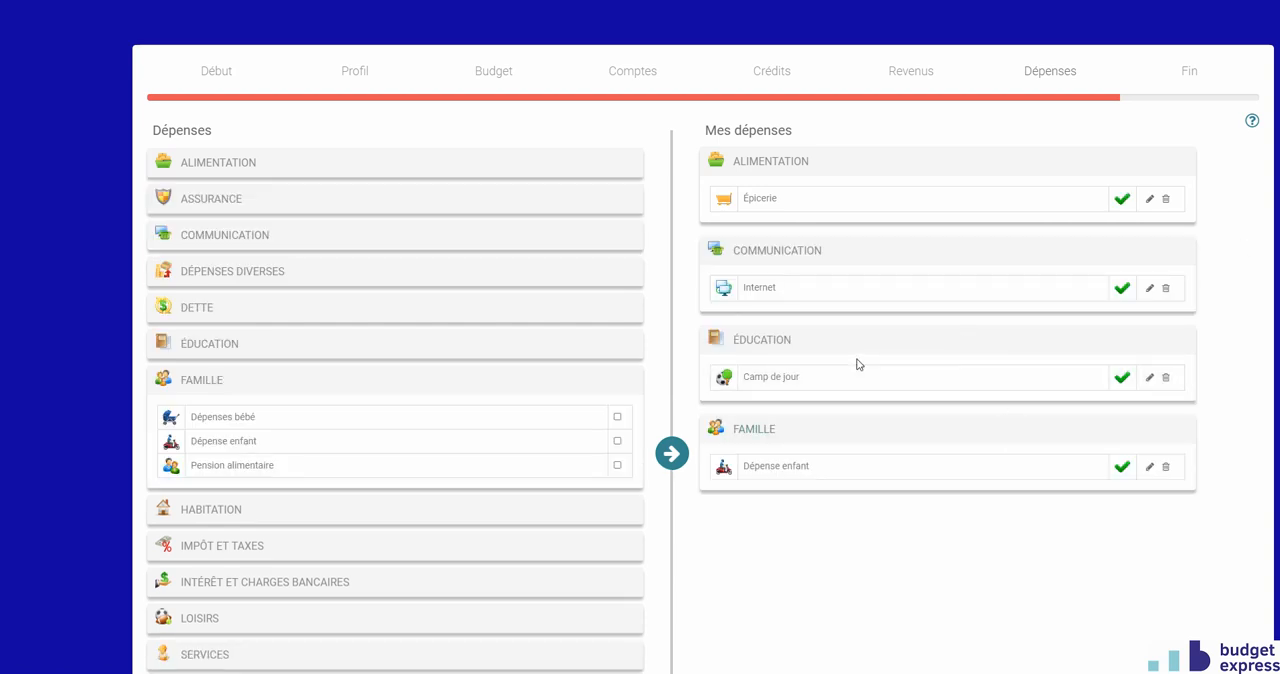
Continue to the Fin page and complete the creation assistant.
{"action": "scroll", "coordinate": [857, 363], "scroll_direction": "down", "scroll_amount": 3}
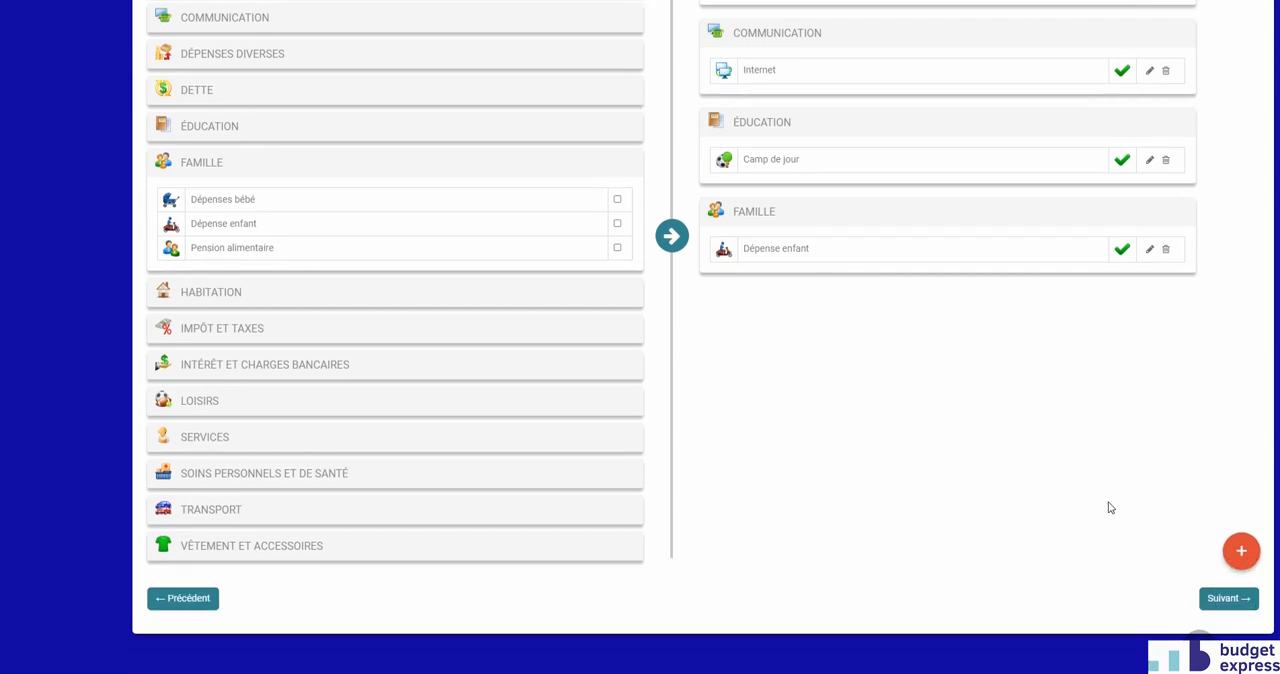
{"action": "left_click", "coordinate": [1222, 598]}
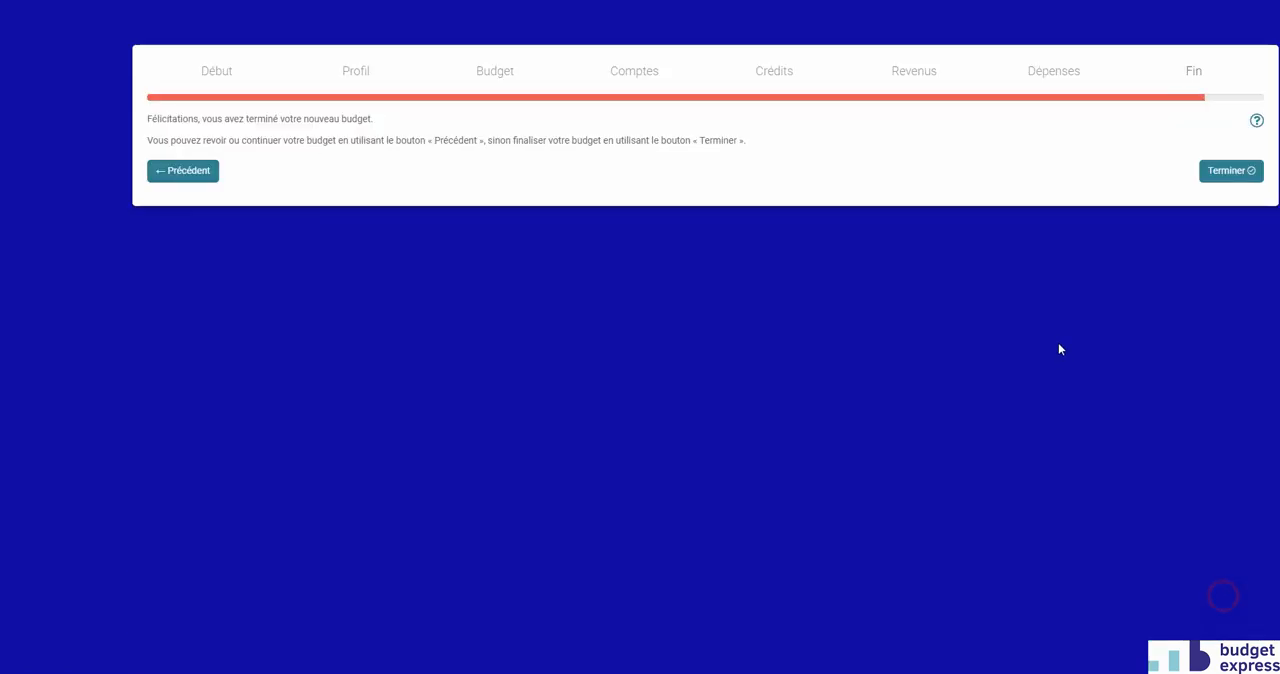
{"action": "left_click", "coordinate": [1231, 176]}
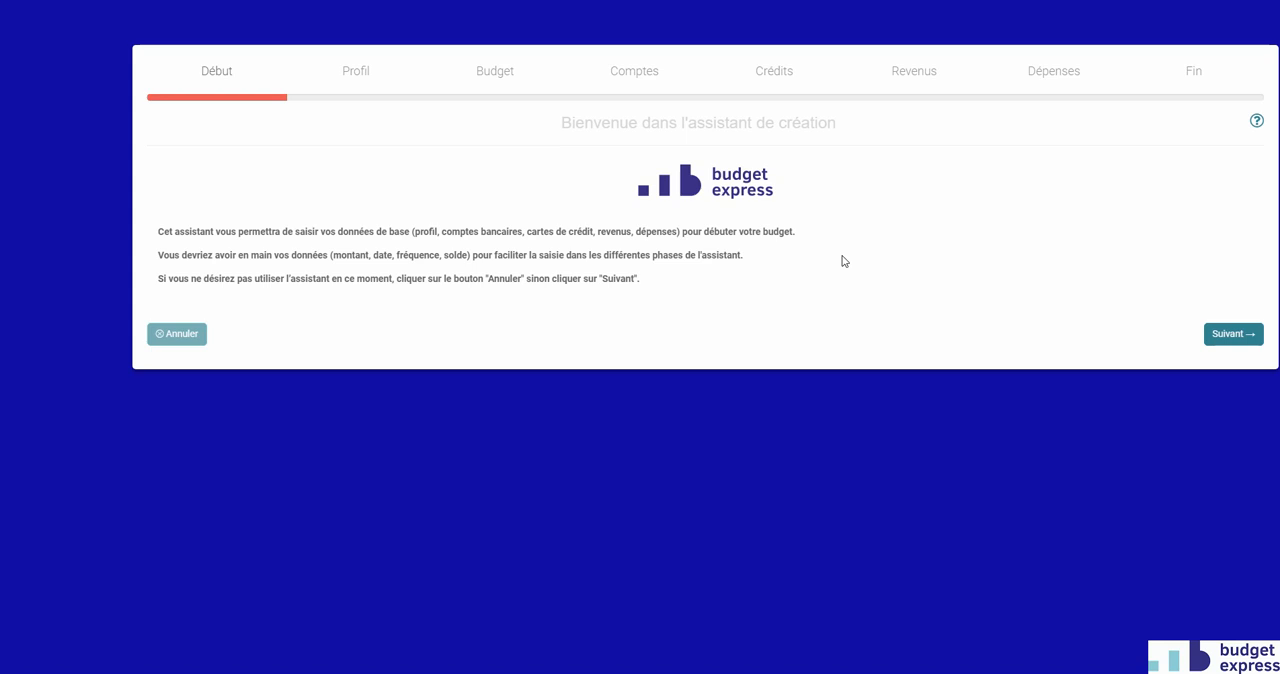
Advance the creation assistant from its welcome page through Profil and the Budget 2018 settings to the Comptes page.
{"action": "left_click", "coordinate": [1228, 338]}
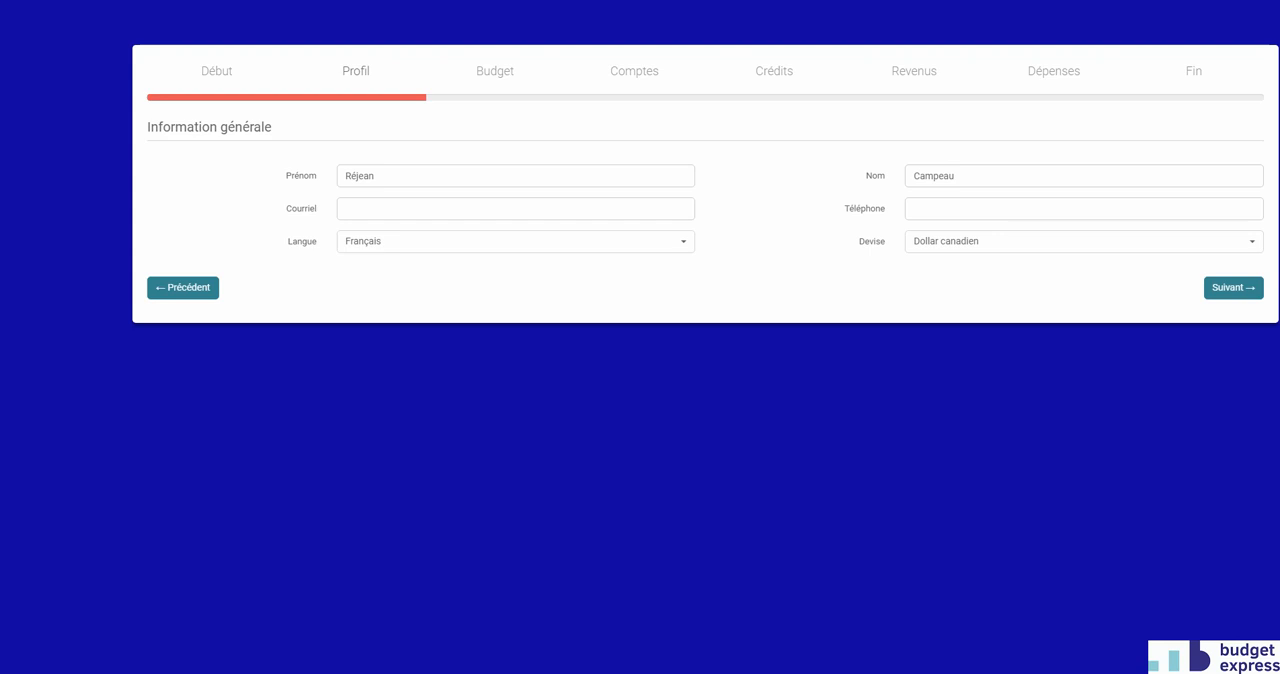
{"action": "left_click", "coordinate": [1223, 288]}
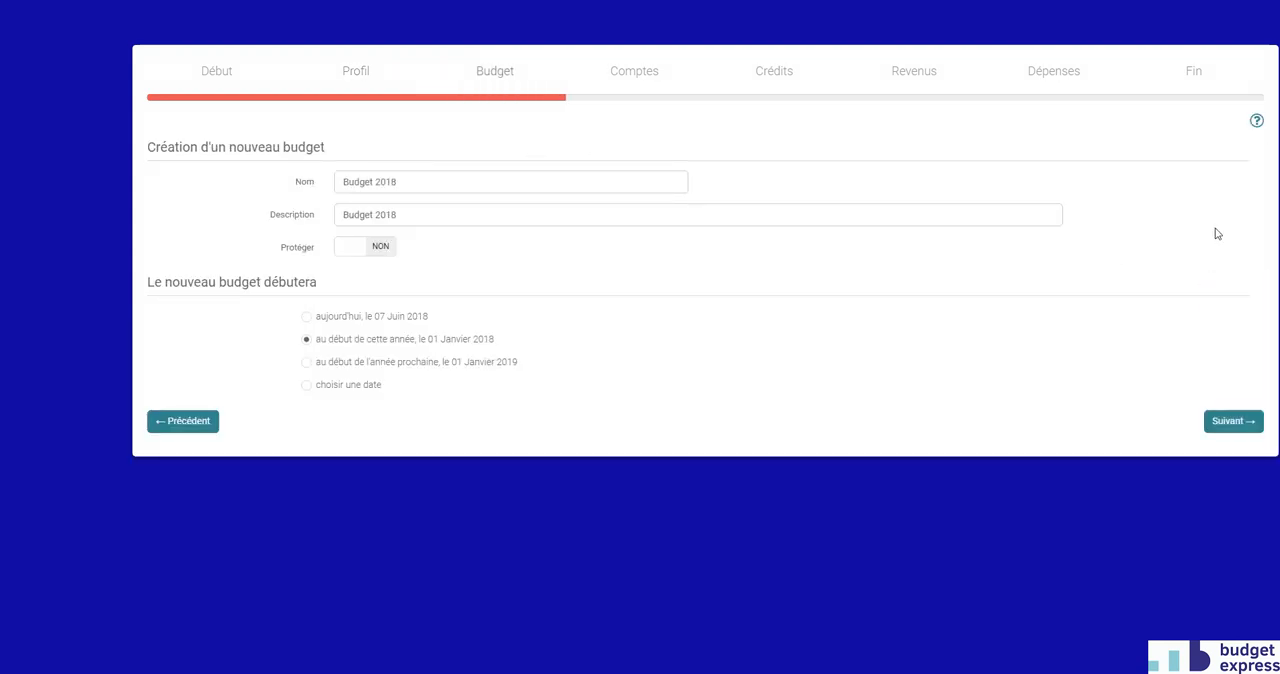
{"action": "left_click", "coordinate": [1212, 421]}
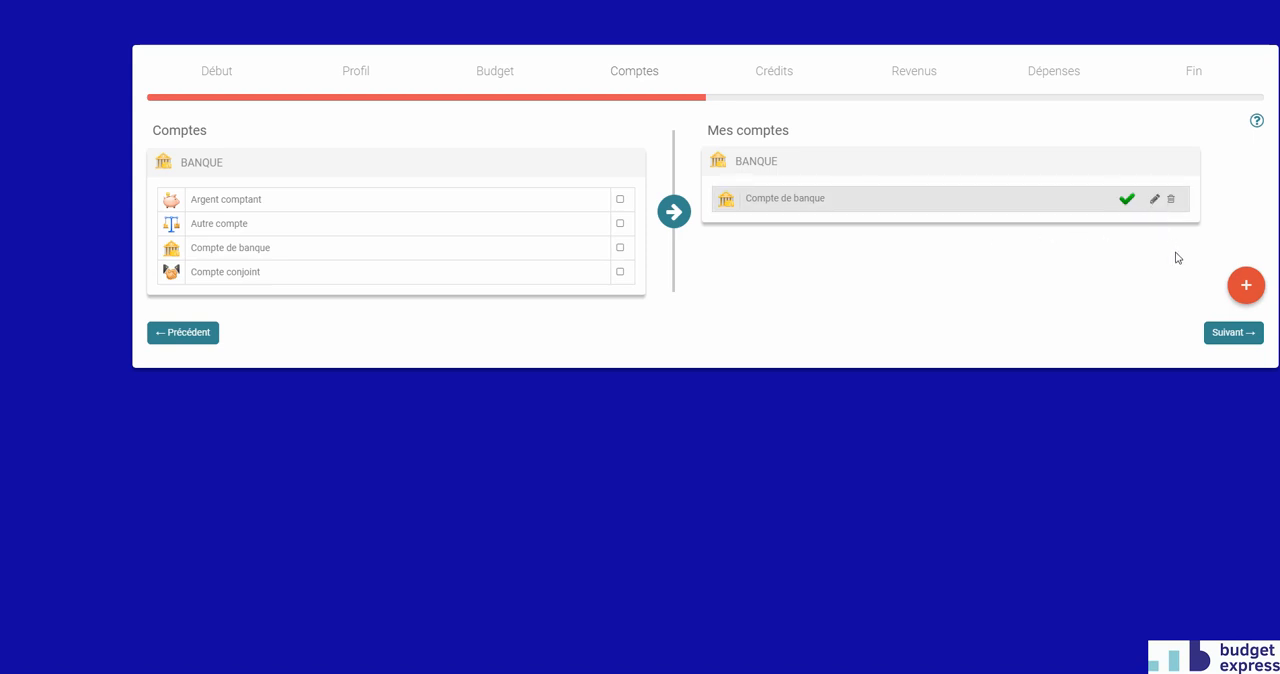
Advance past the Comptes, Crédits, Revenus and Dépenses pages without adding any items.
{"action": "left_click", "coordinate": [1236, 336]}
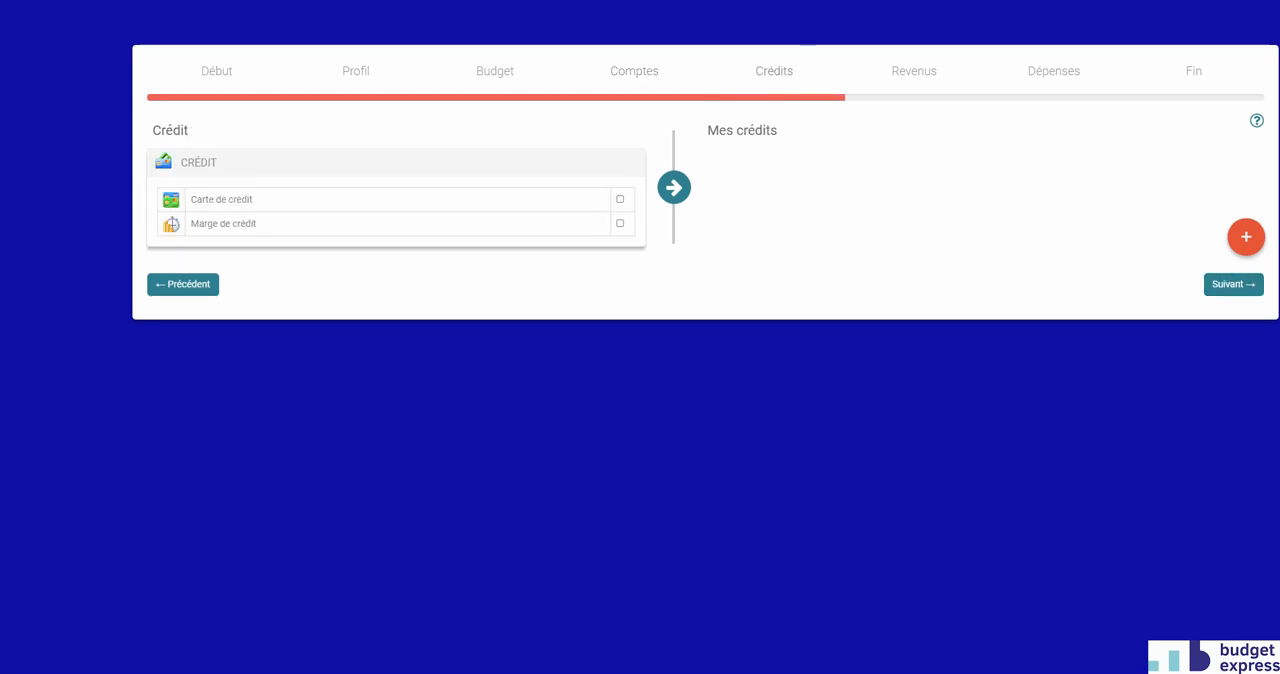
{"action": "left_click", "coordinate": [1243, 286]}
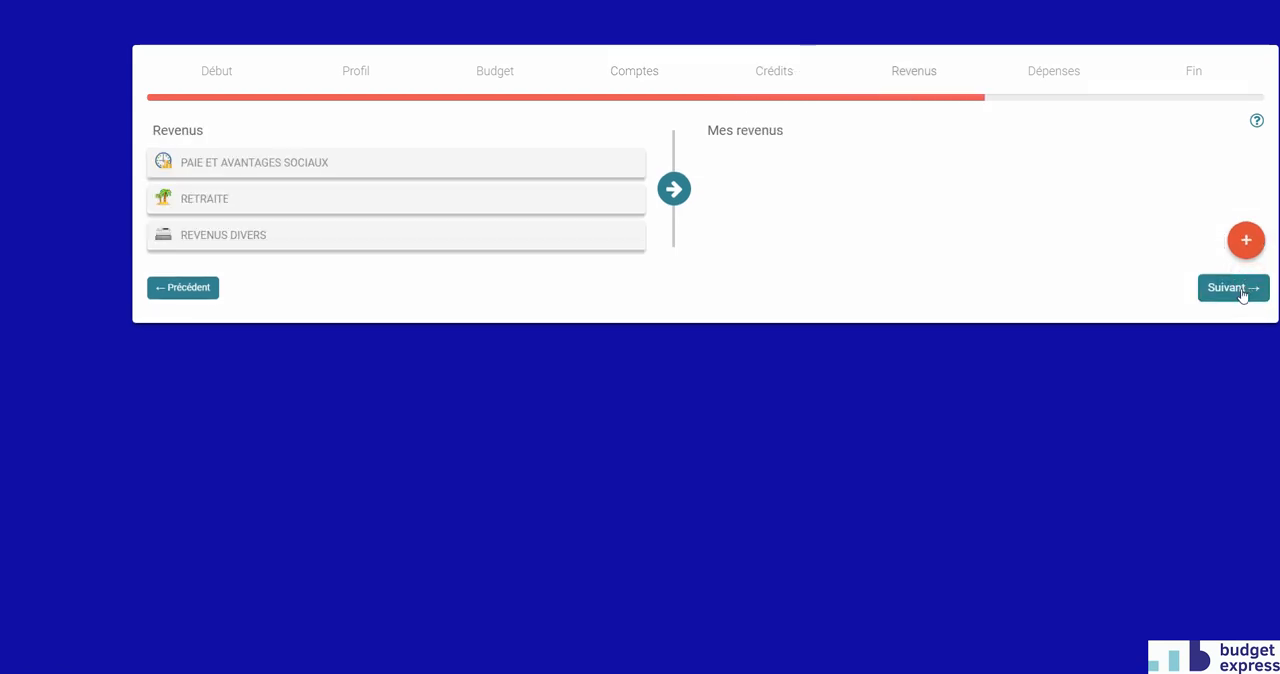
{"action": "left_click", "coordinate": [1243, 288]}
{"action": "scroll", "coordinate": [1188, 523], "scroll_direction": "down", "scroll_amount": 1}
{"action": "scroll", "coordinate": [1188, 523], "scroll_direction": "down", "scroll_amount": 2}
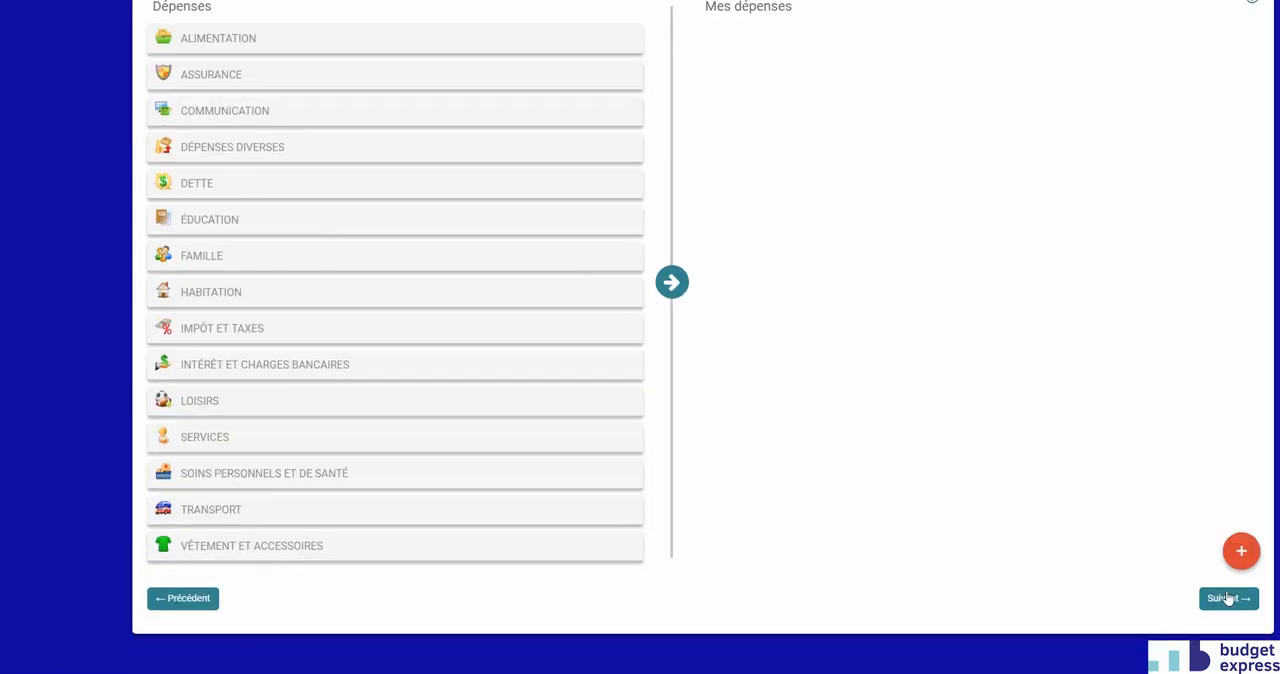
{"action": "left_click", "coordinate": [1229, 599]}
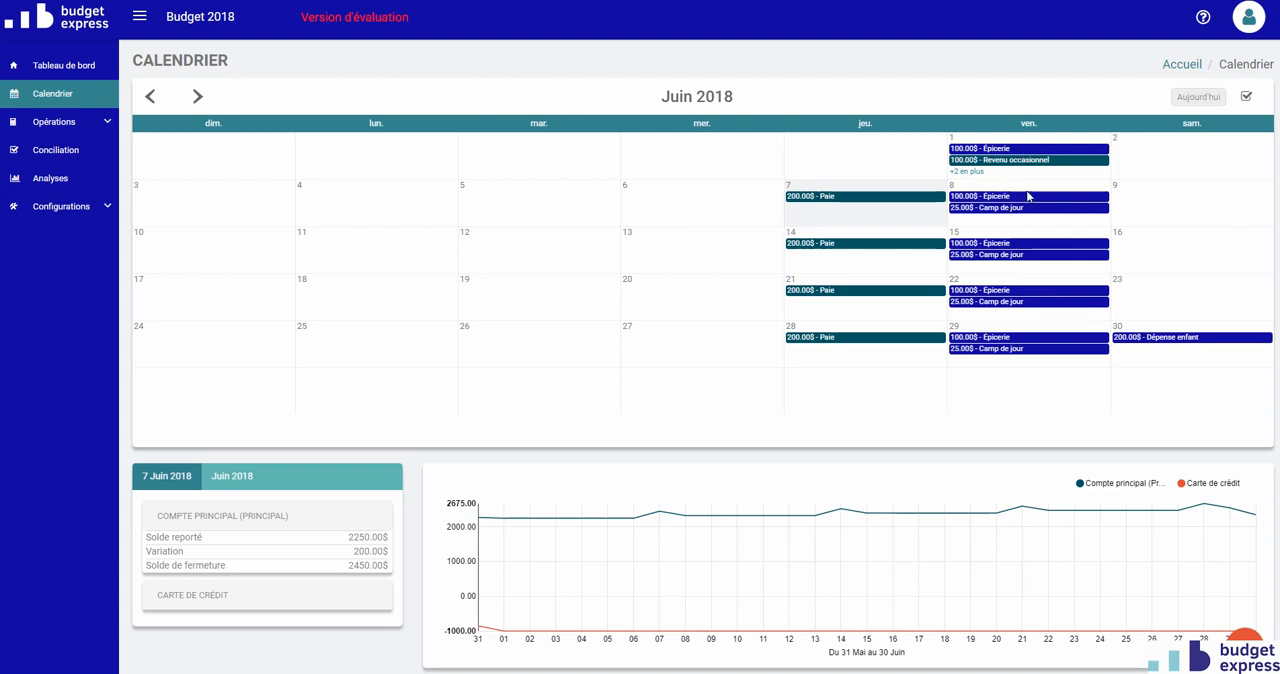
Open the Camp de jour operation of 15 June 2018, look at its payment source options and cancel without changes.
{"action": "left_click", "coordinate": [1022, 256]}
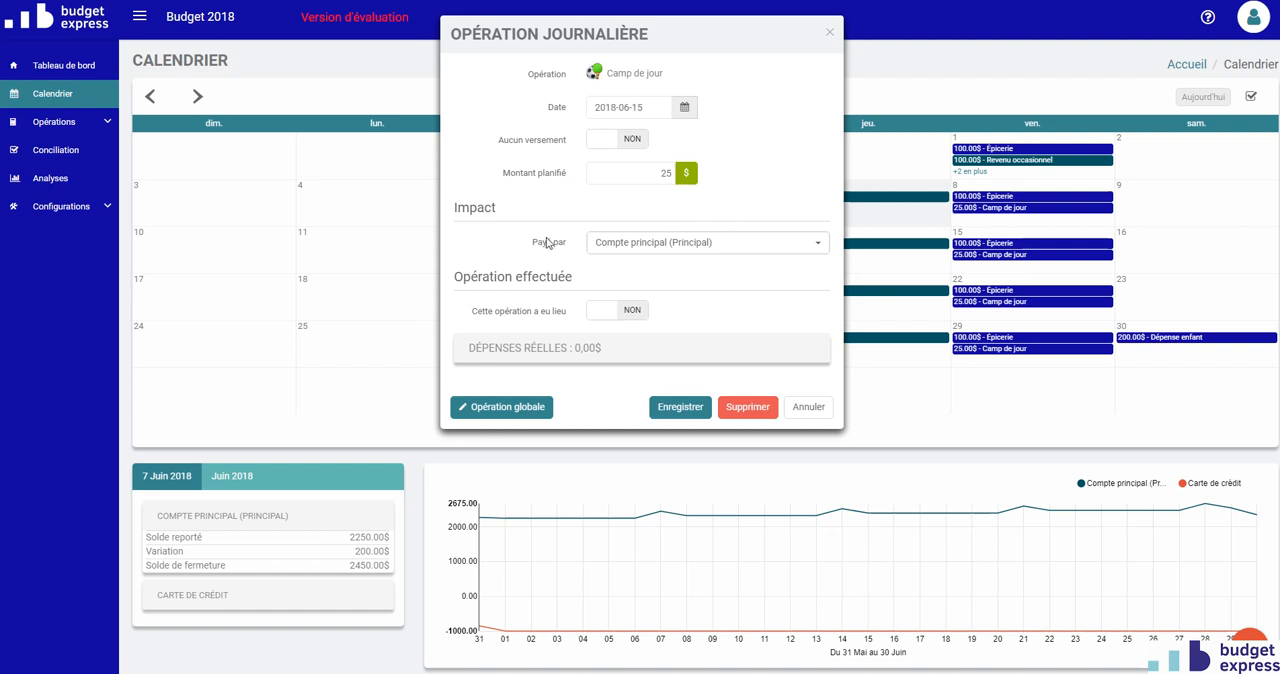
{"action": "left_click", "coordinate": [652, 250]}
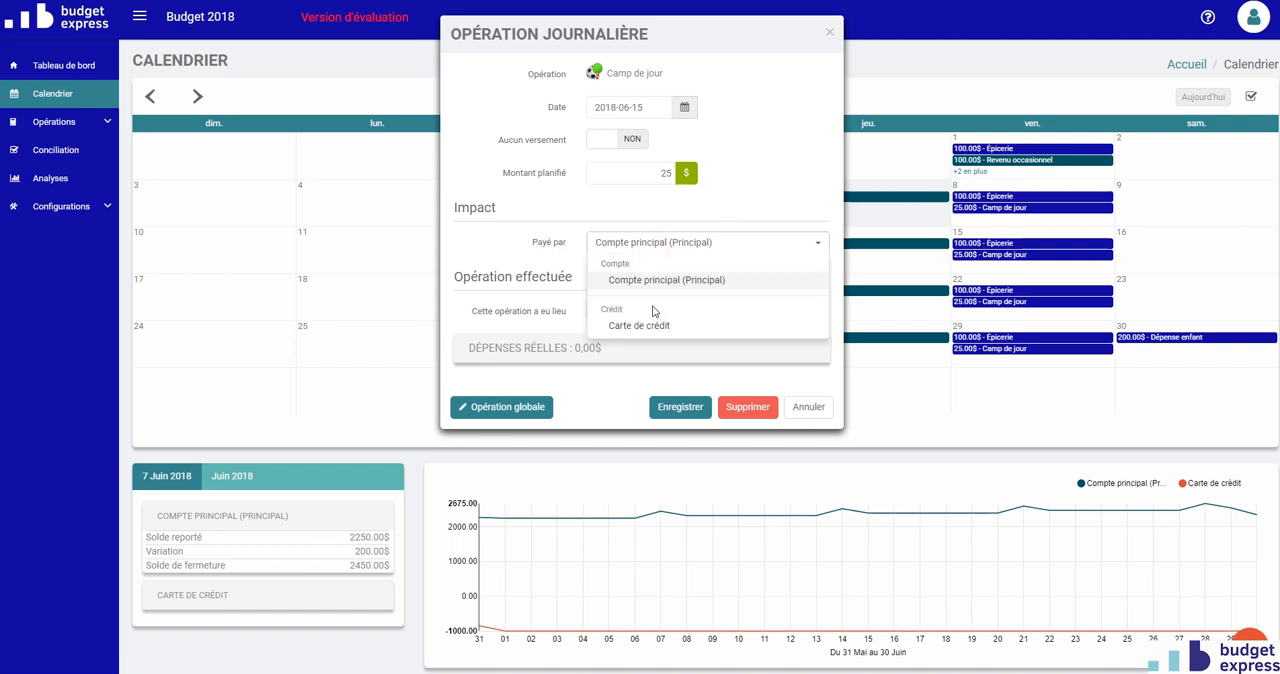
{"action": "left_click", "coordinate": [541, 209]}
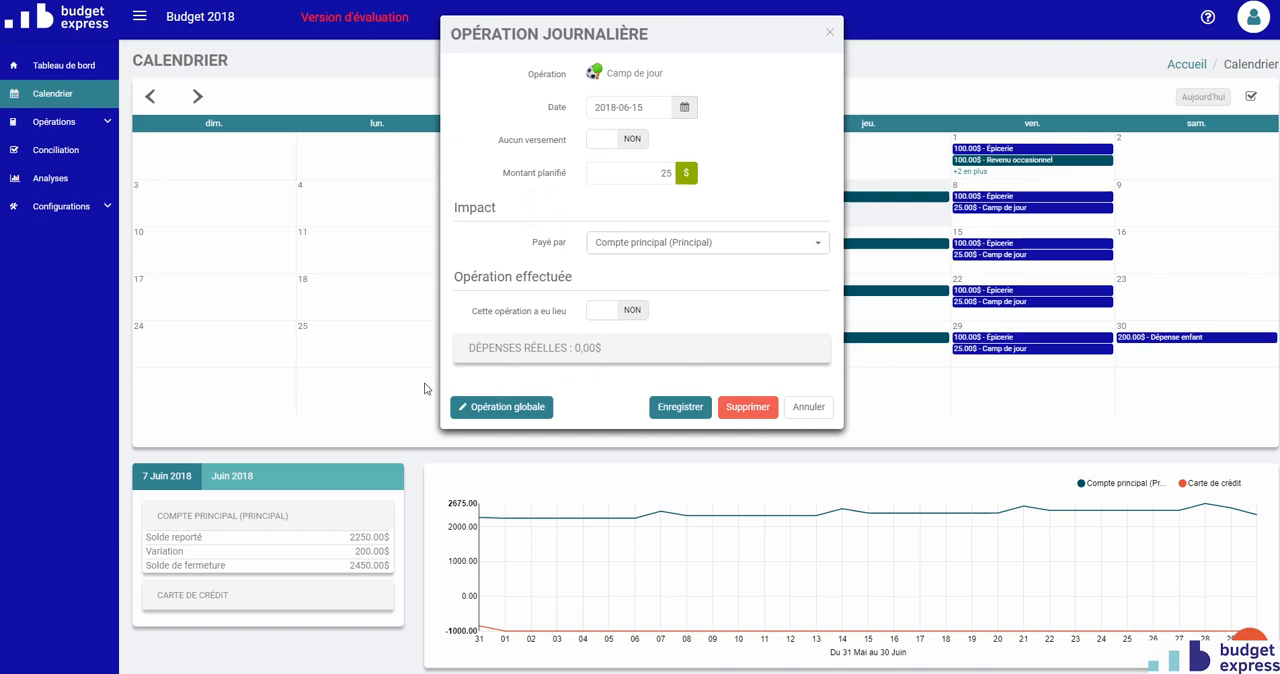
{"action": "left_click", "coordinate": [810, 408]}
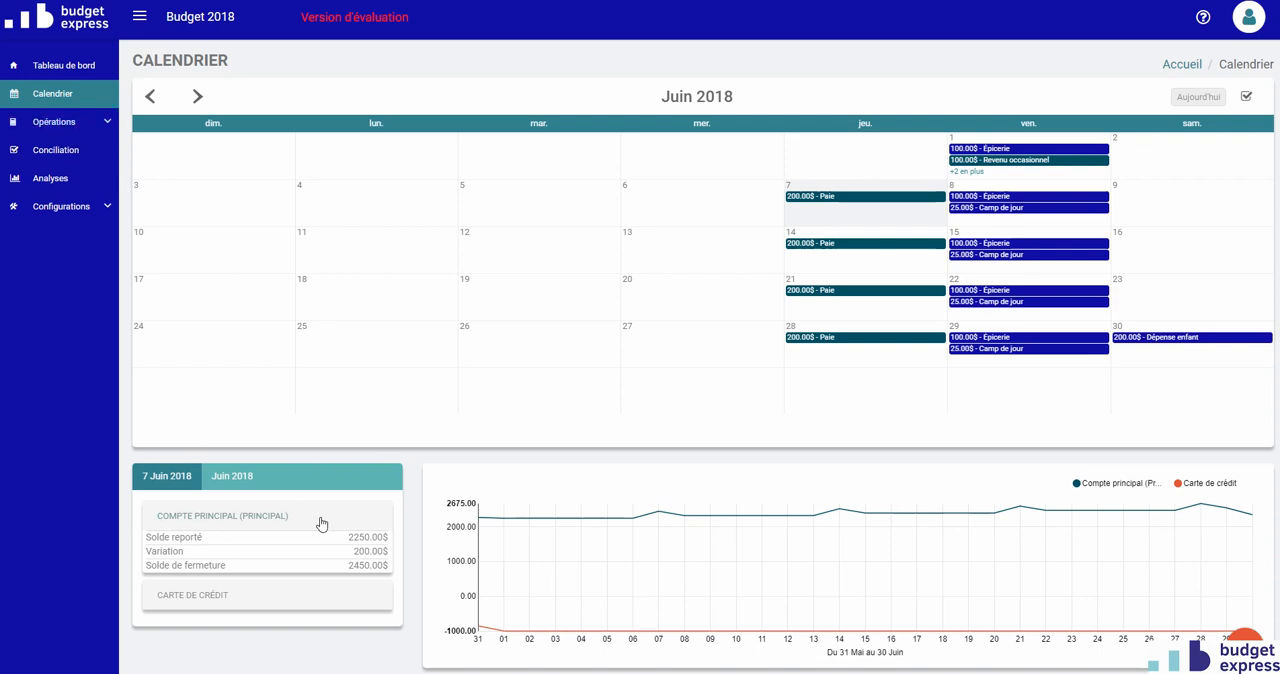
Select 28 June 2018 in the calendar, compare its daily and monthly account summaries, and check the balance chart at 20 June.
{"action": "left_click", "coordinate": [713, 354]}
{"action": "left_click", "coordinate": [820, 355]}
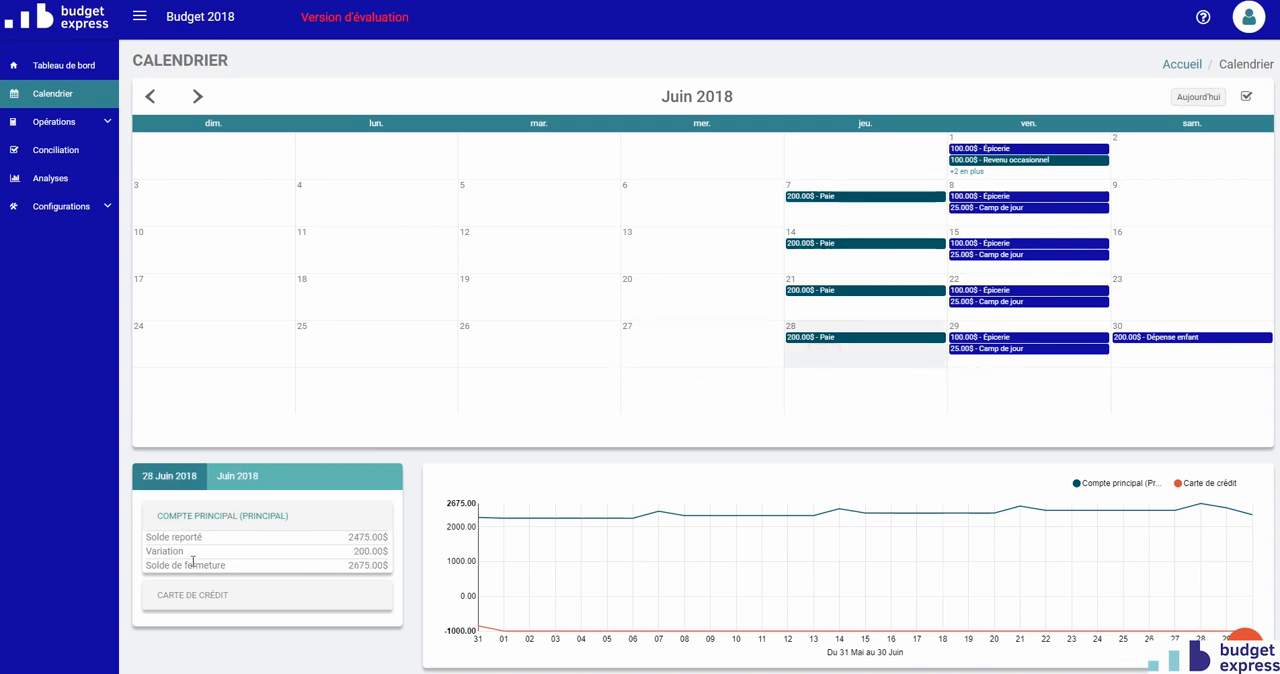
{"action": "left_click", "coordinate": [259, 478]}
{"action": "left_click", "coordinate": [167, 477]}
{"action": "mouse_move", "coordinate": [1008, 552]}
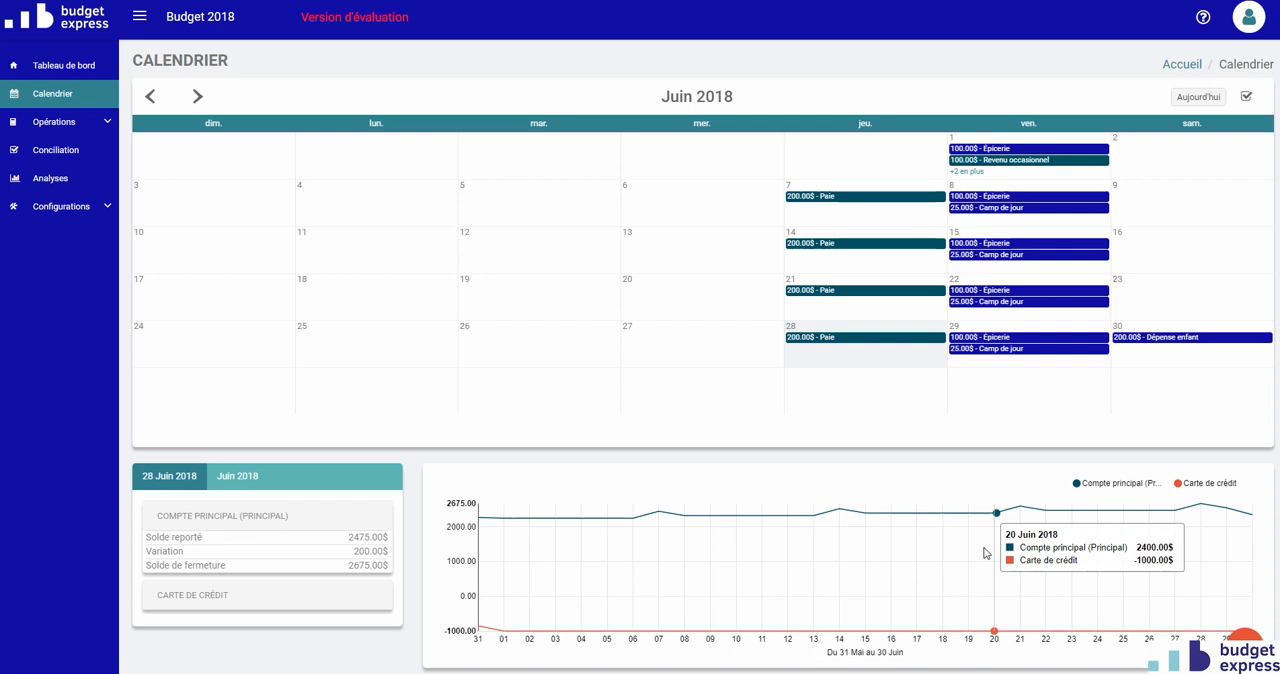
View the full list of operations for 1 June 2018, close it, and switch the calendar to Décembre 2018.
{"action": "left_click", "coordinate": [966, 172]}
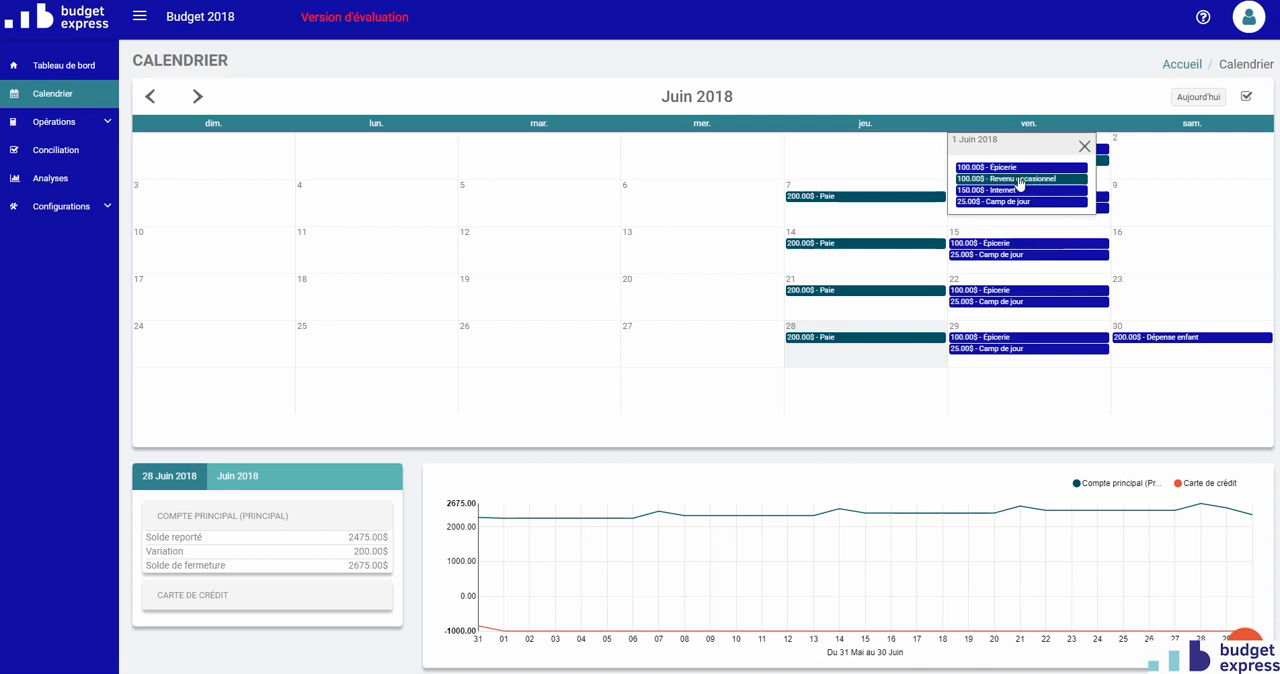
{"action": "left_click", "coordinate": [935, 175]}
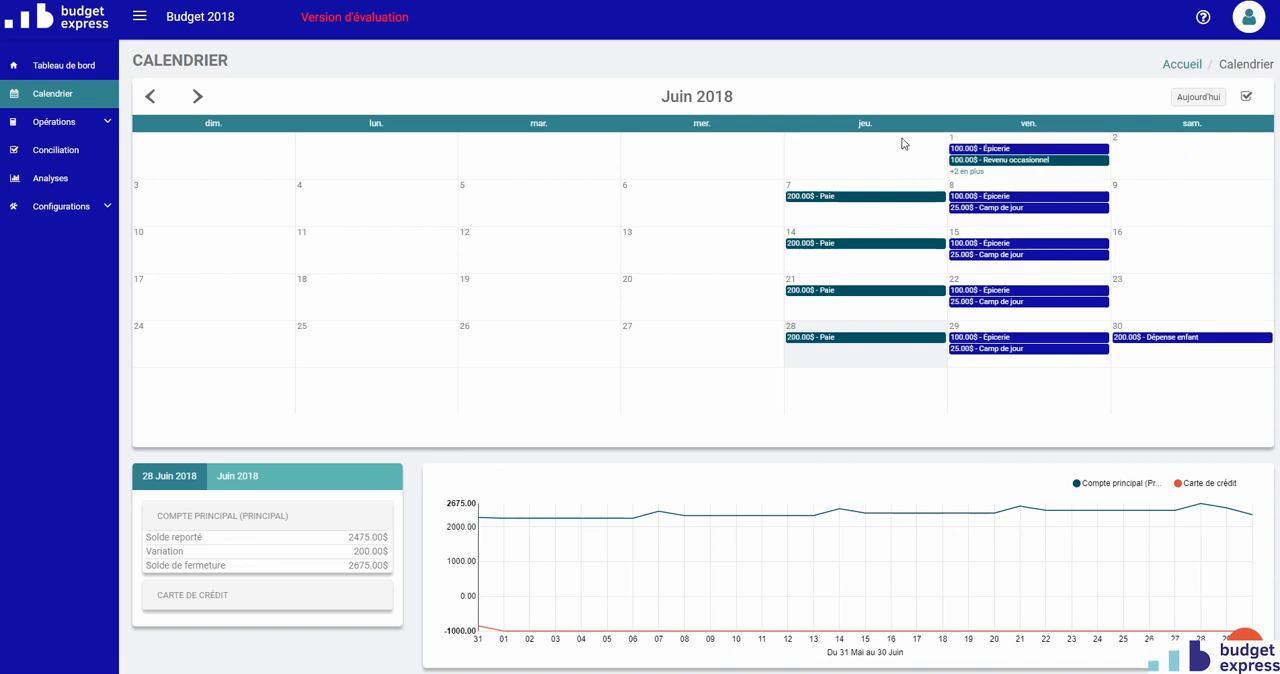
{"action": "left_click", "coordinate": [686, 96]}
{"action": "scroll", "coordinate": [690, 190], "scroll_direction": "down", "scroll_amount": 2}
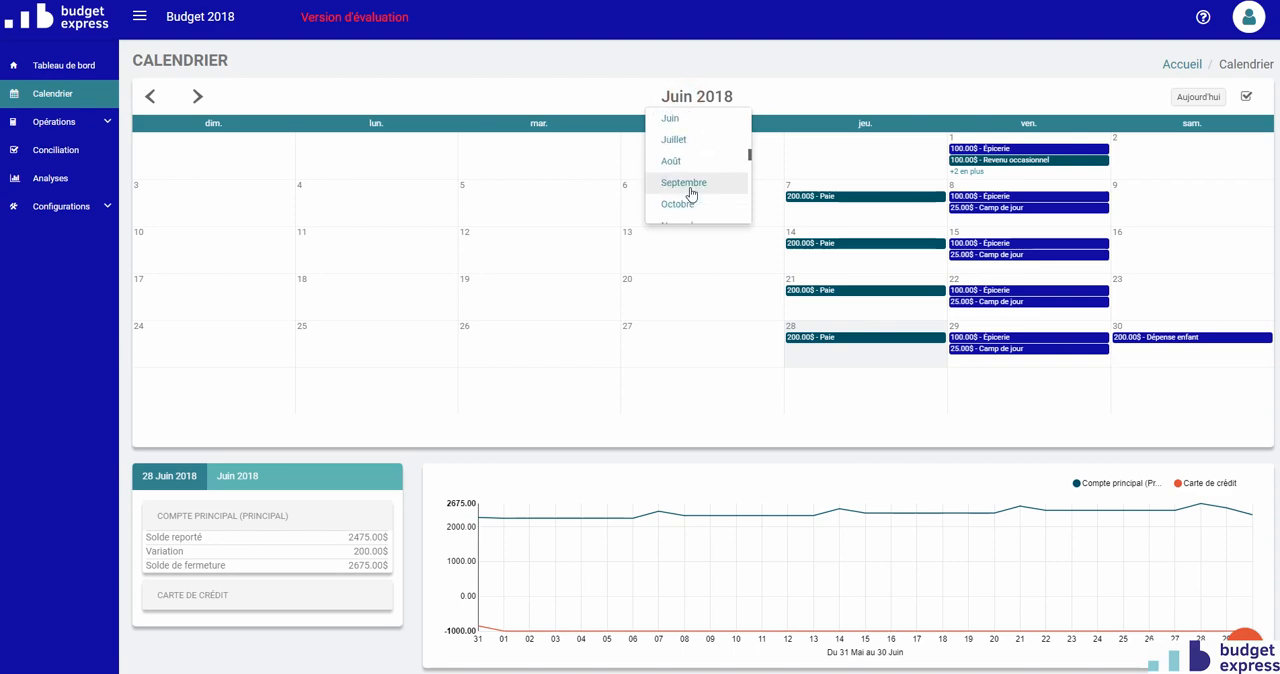
{"action": "scroll", "coordinate": [690, 192], "scroll_direction": "down", "scroll_amount": 2}
{"action": "left_click", "coordinate": [688, 181]}
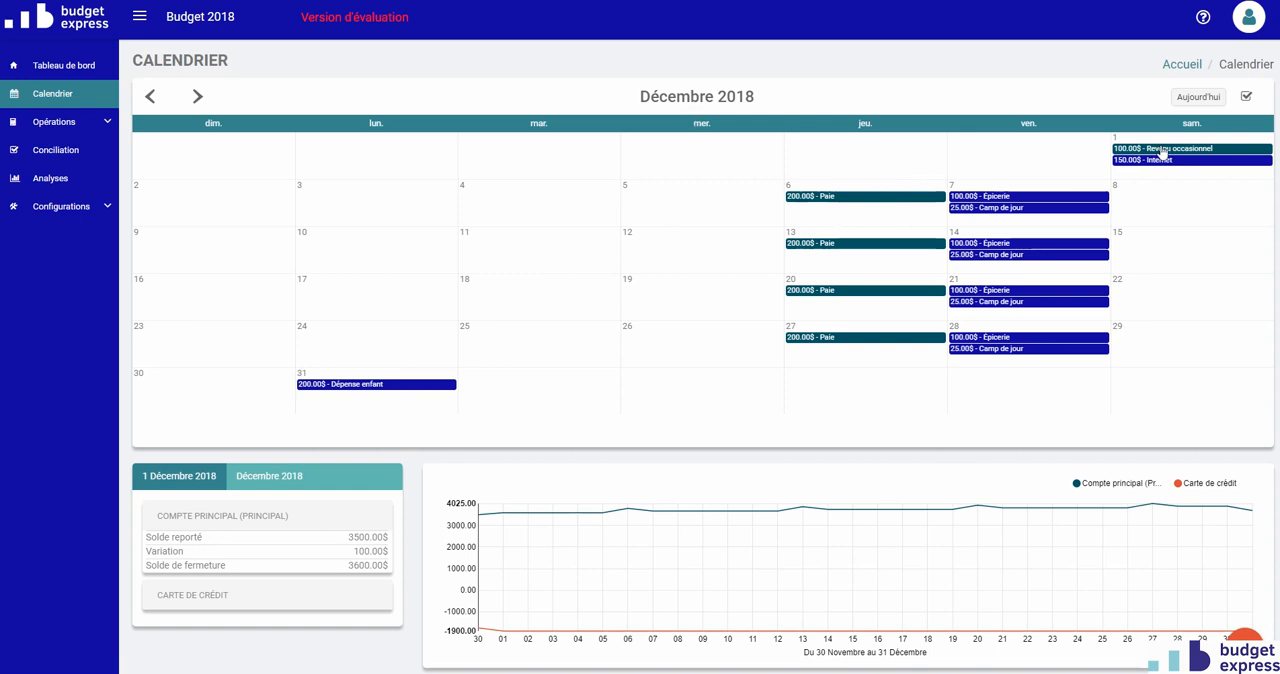
Start a new expense operation and choose Hypothèque as its budget sub-item.
{"action": "left_click", "coordinate": [67, 124]}
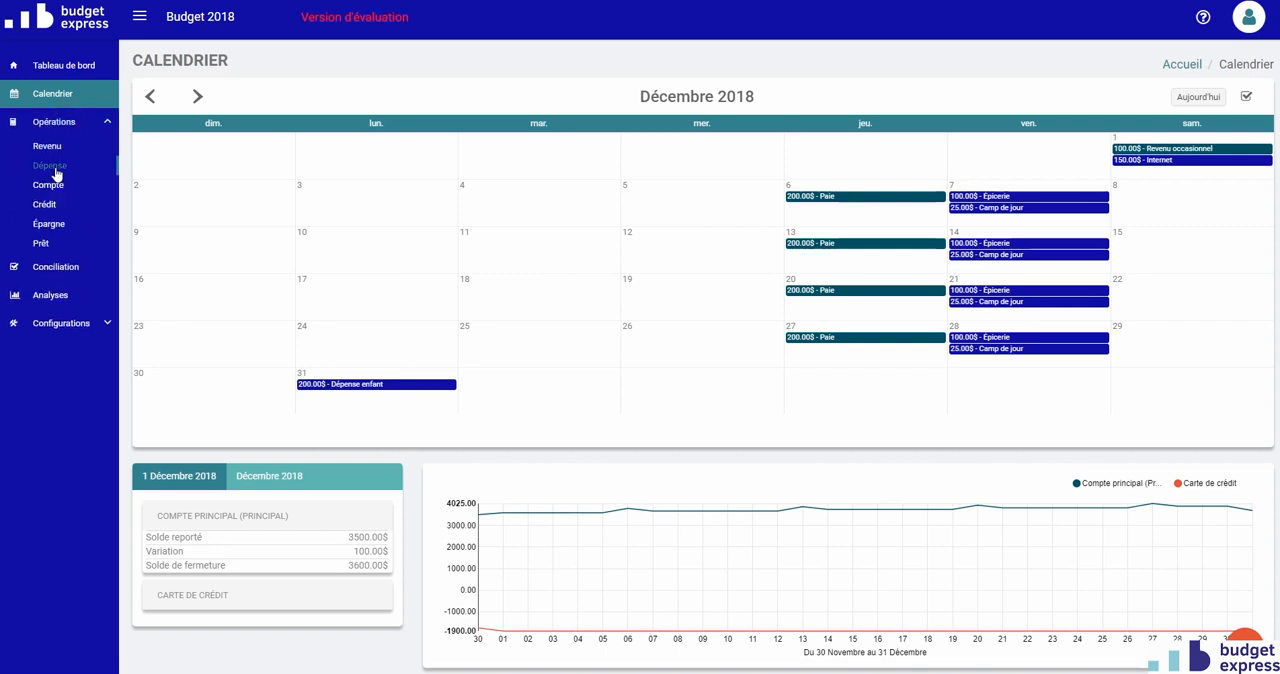
{"action": "left_click", "coordinate": [52, 167]}
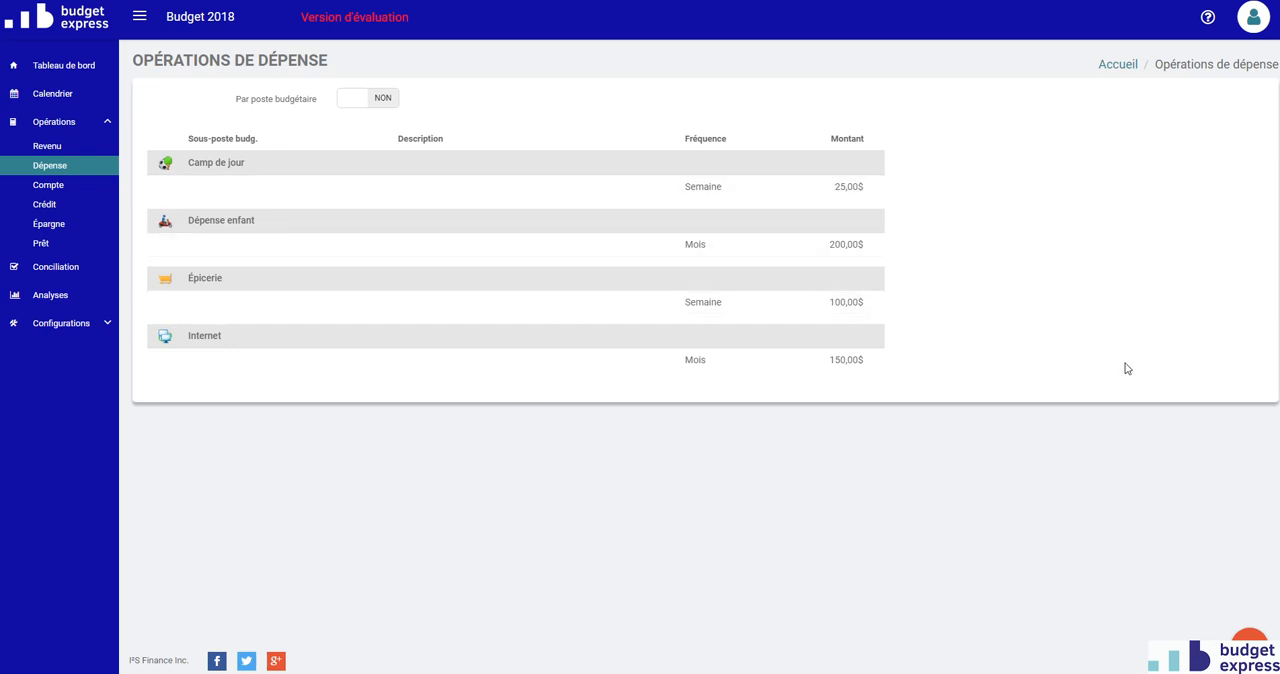
{"action": "left_click", "coordinate": [1249, 644]}
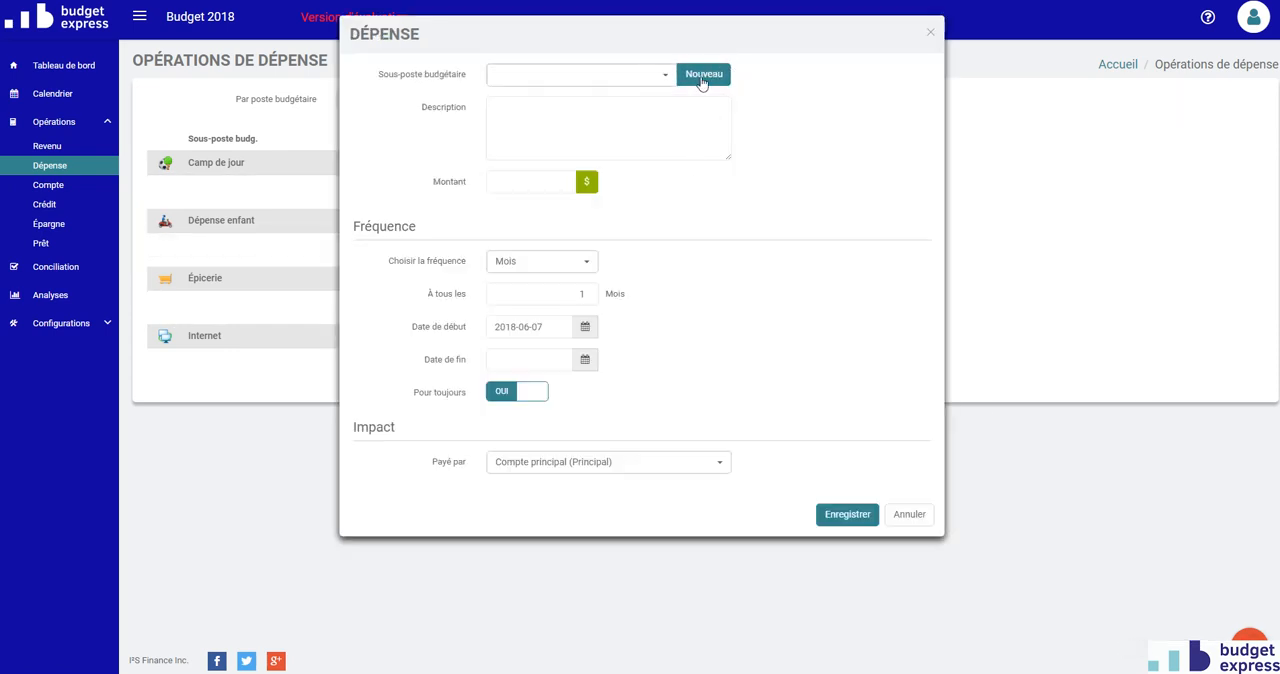
{"action": "left_click", "coordinate": [666, 80]}
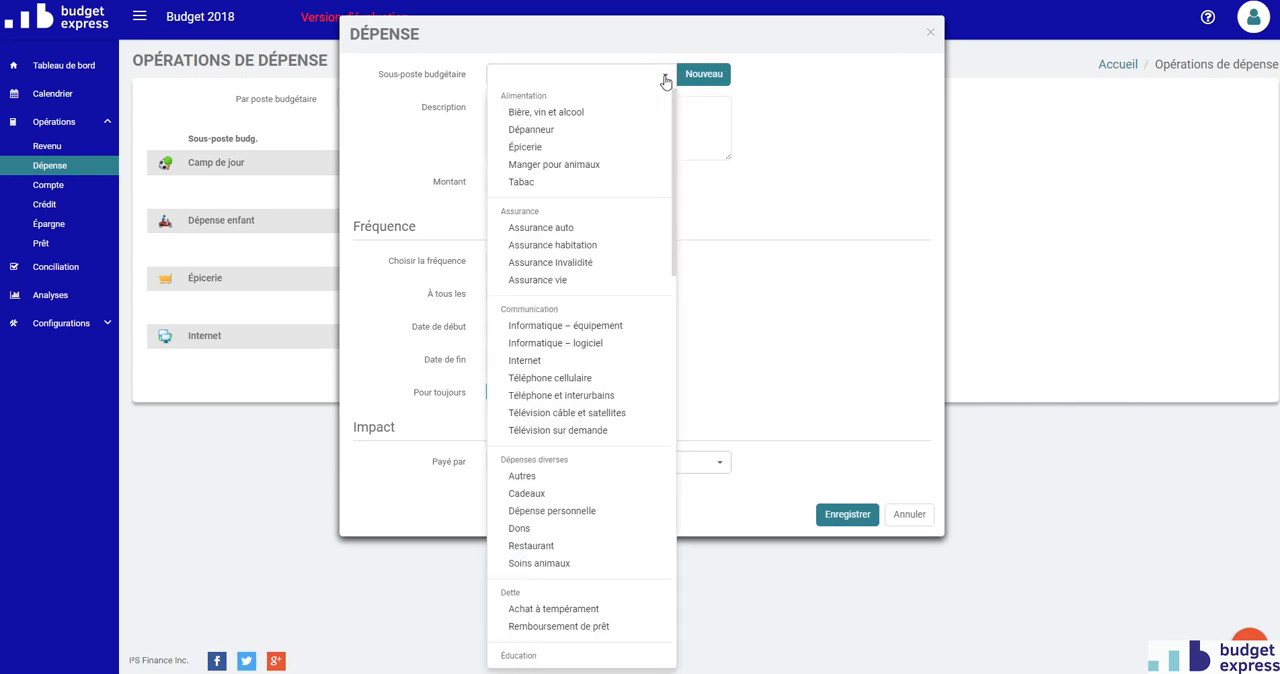
{"action": "scroll", "coordinate": [615, 160], "scroll_direction": "down", "scroll_amount": 5}
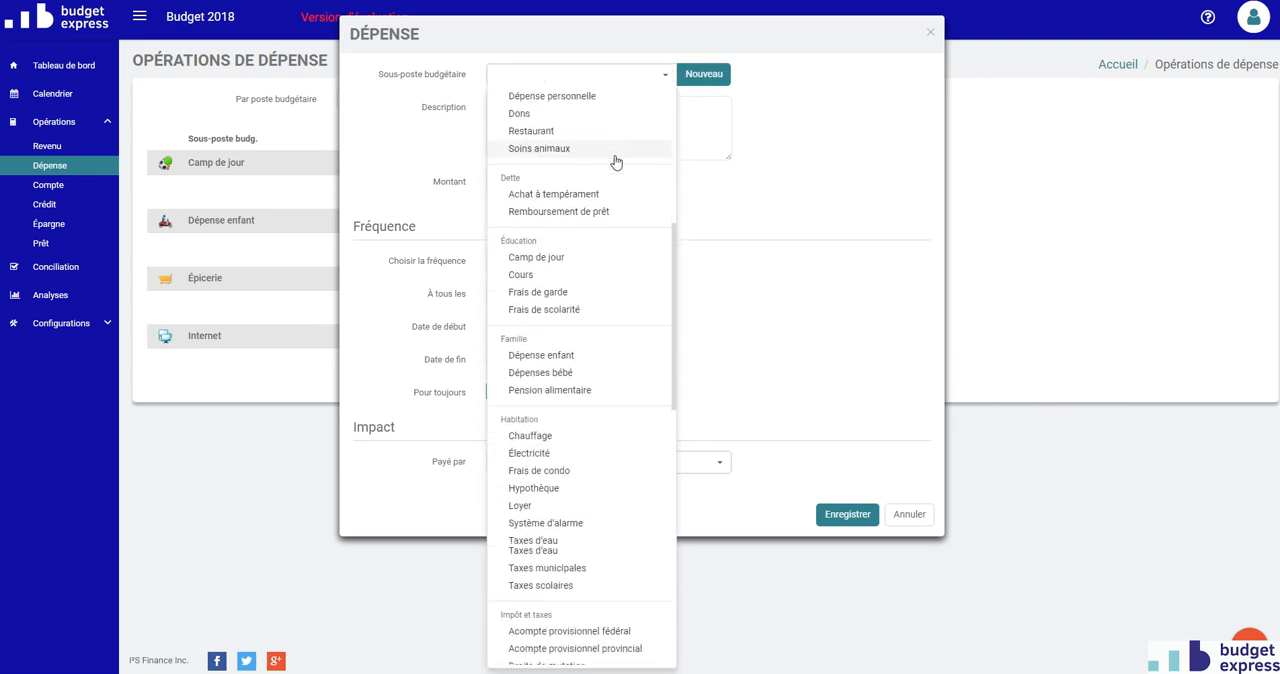
{"action": "scroll", "coordinate": [615, 160], "scroll_direction": "down", "scroll_amount": 5}
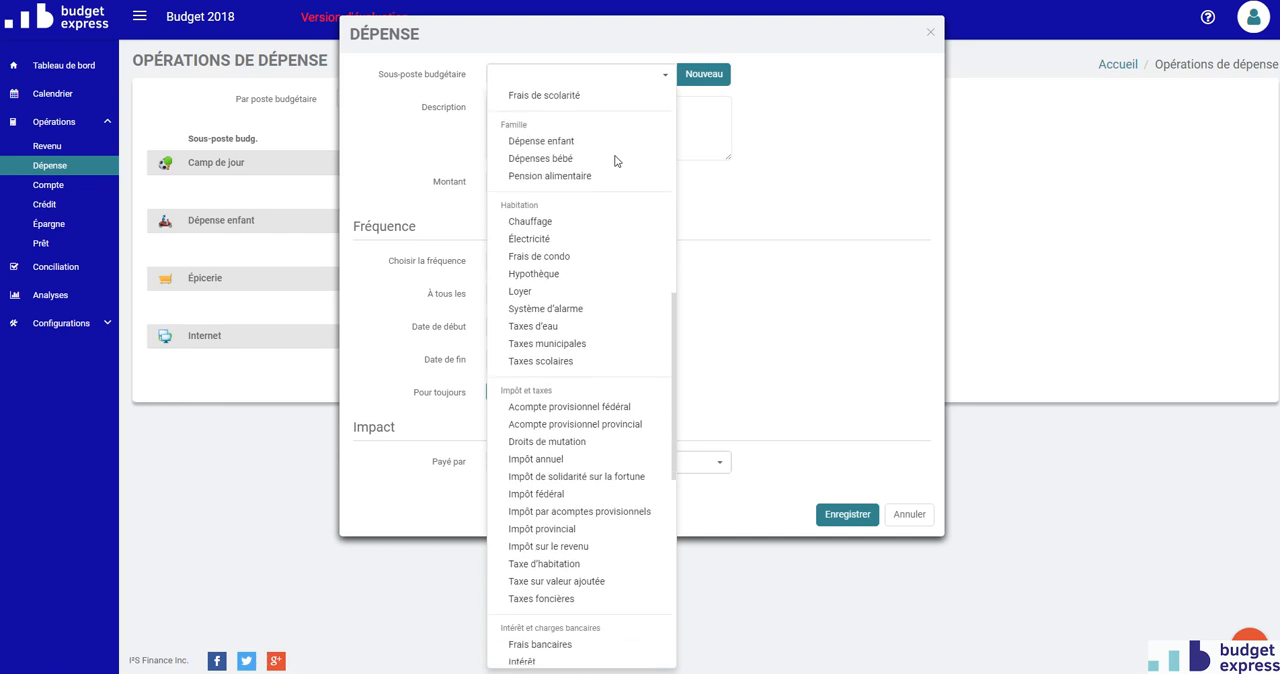
{"action": "scroll", "coordinate": [615, 160], "scroll_direction": "down", "scroll_amount": 2}
{"action": "left_click", "coordinate": [606, 166]}
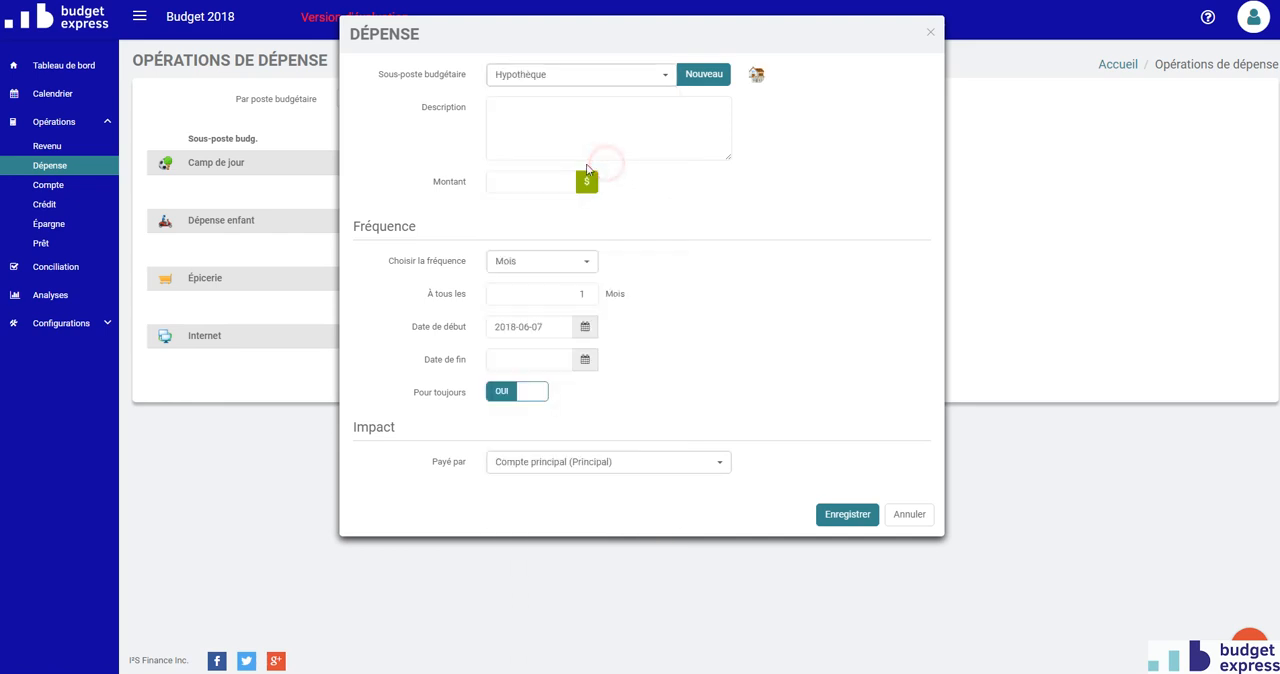
Give the Hypothèque expense an amount of 1000 and the start date 2018-01-31, and save it.
{"action": "left_click", "coordinate": [541, 182]}
{"action": "left_click", "coordinate": [582, 337]}
{"action": "left_click", "coordinate": [540, 168]}
{"action": "left_click", "coordinate": [508, 230]}
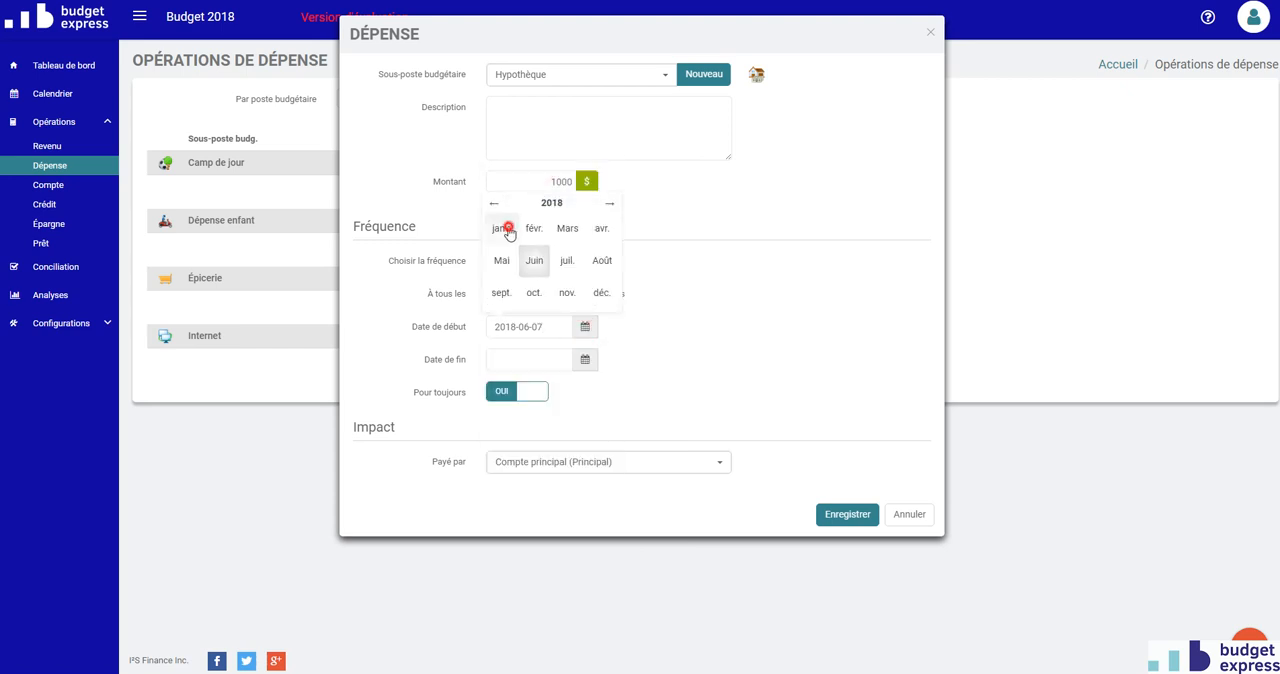
{"action": "left_click", "coordinate": [551, 284]}
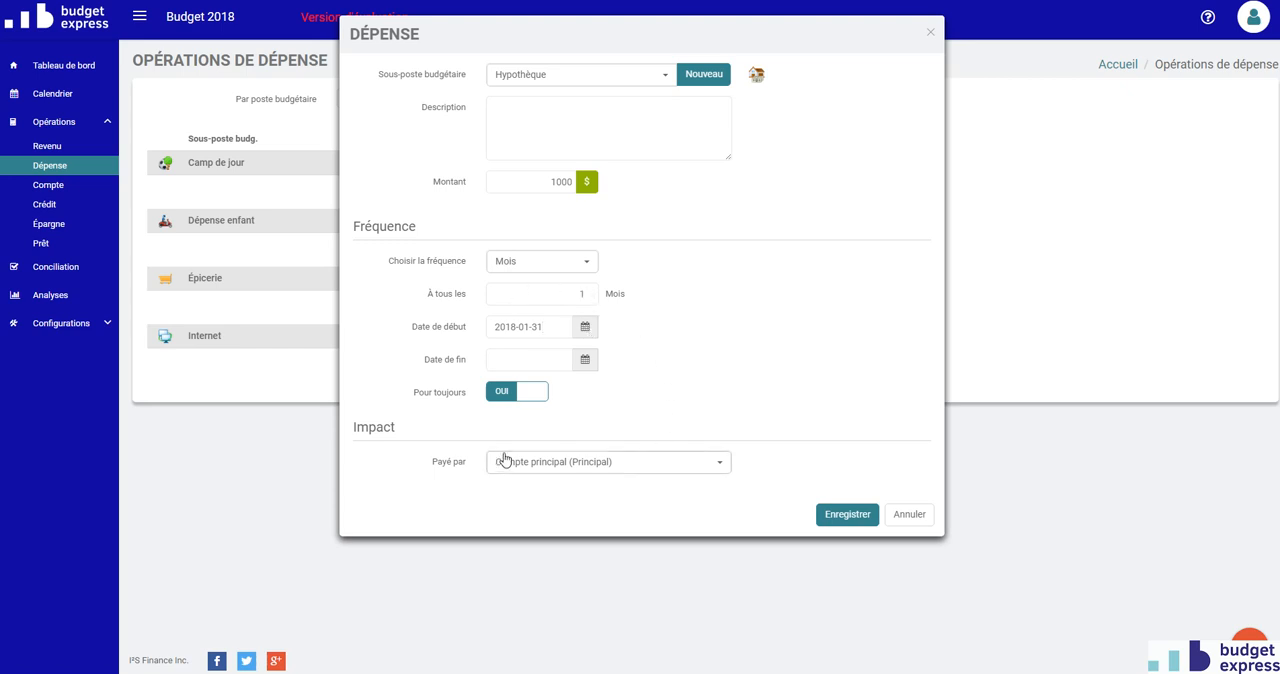
{"action": "left_click", "coordinate": [840, 518]}
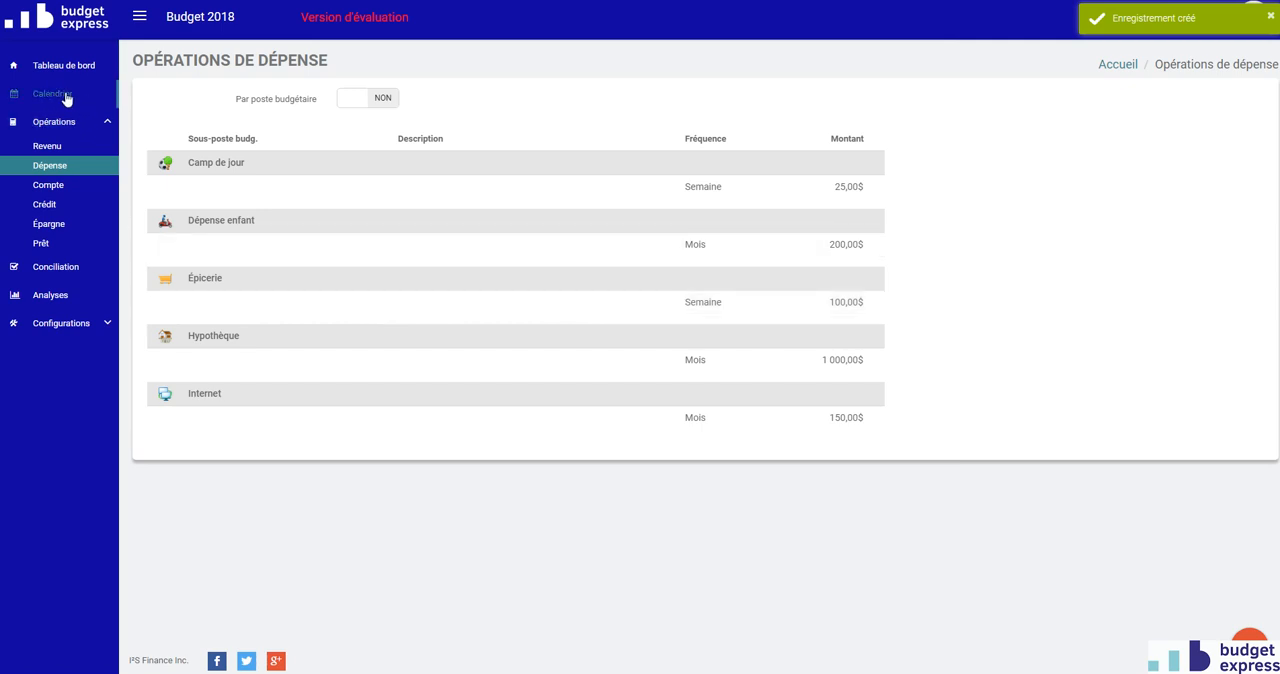
Open the budget analyses and set the report period to Année courante.
{"action": "left_click", "coordinate": [55, 296]}
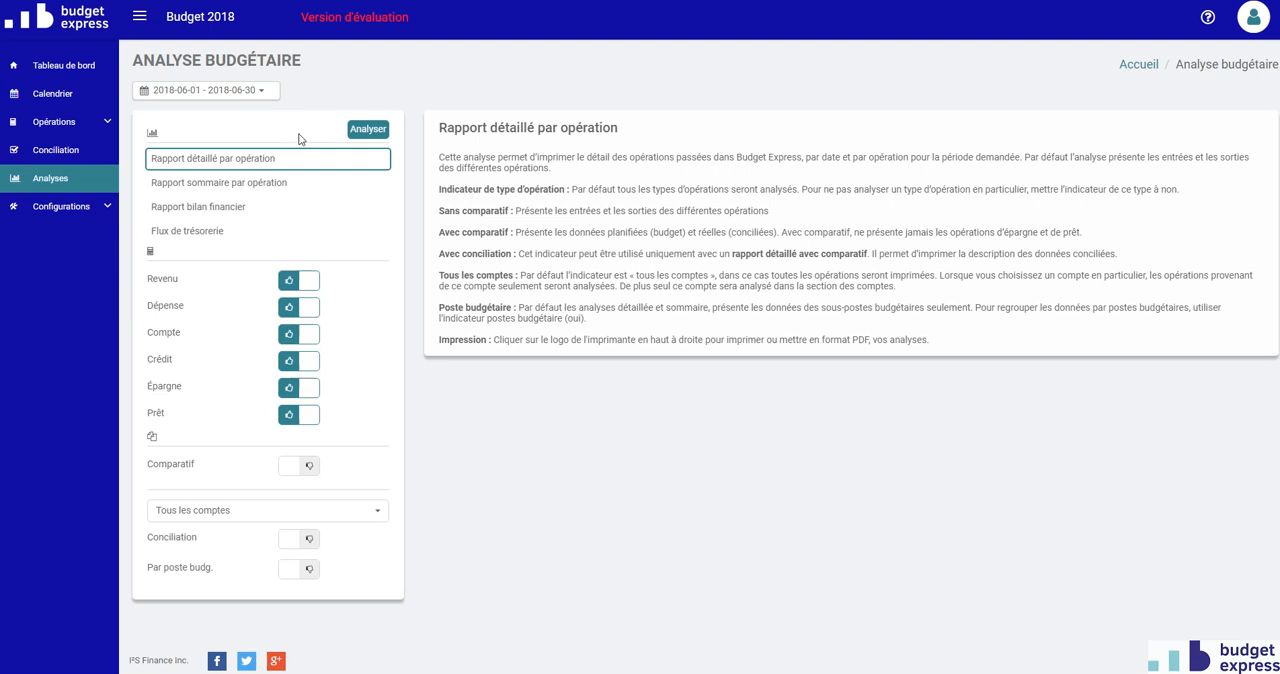
{"action": "left_click", "coordinate": [257, 91]}
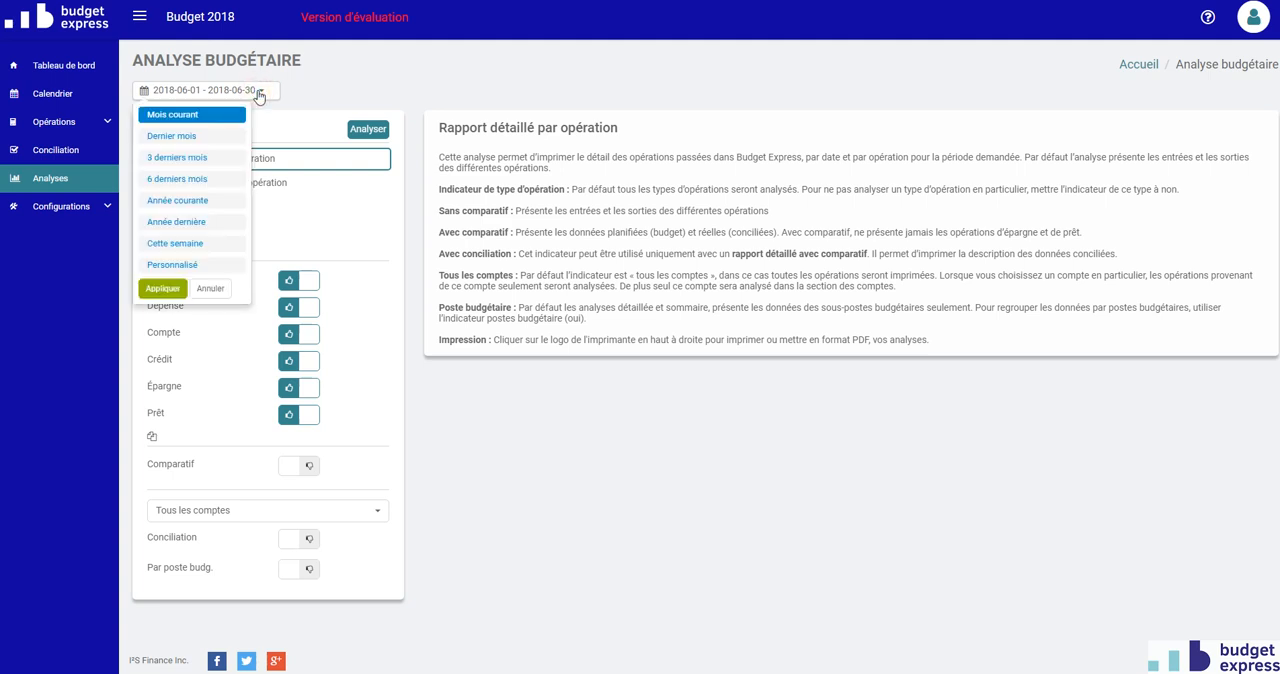
{"action": "left_click", "coordinate": [194, 206]}
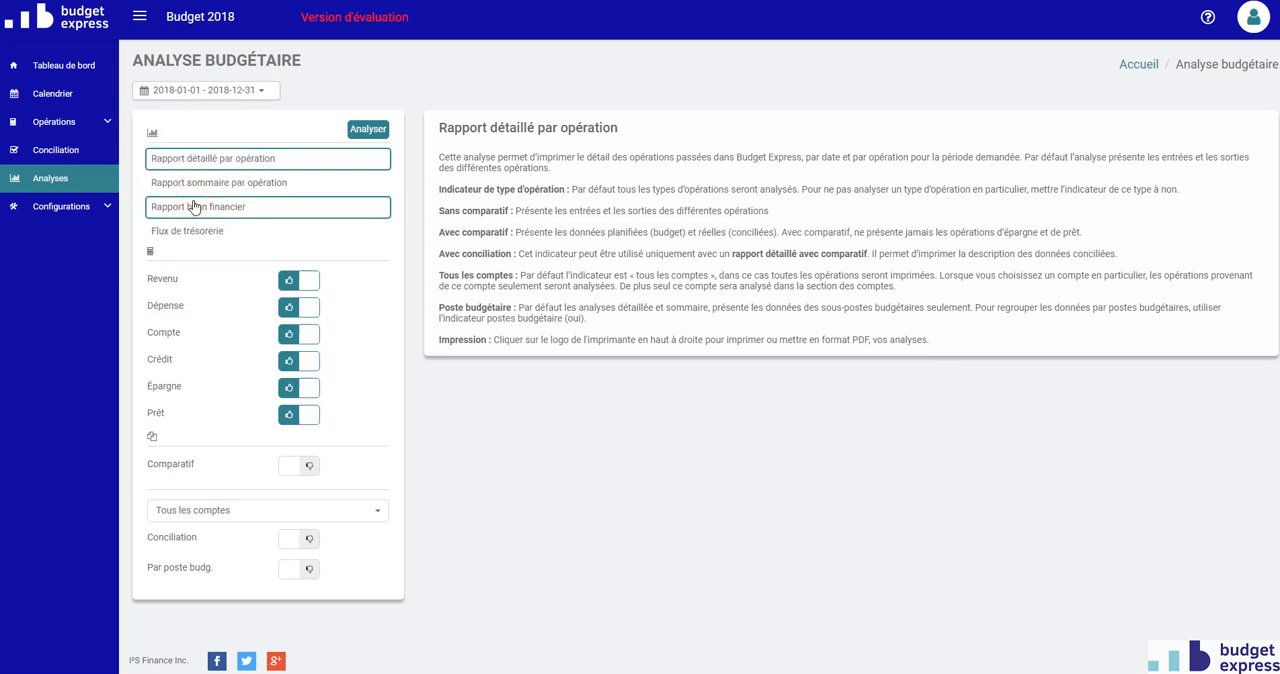
Exclude every operation type except Dépense, generate the Rapport détaillé par opération and look through its entries.
{"action": "left_click", "coordinate": [305, 280]}
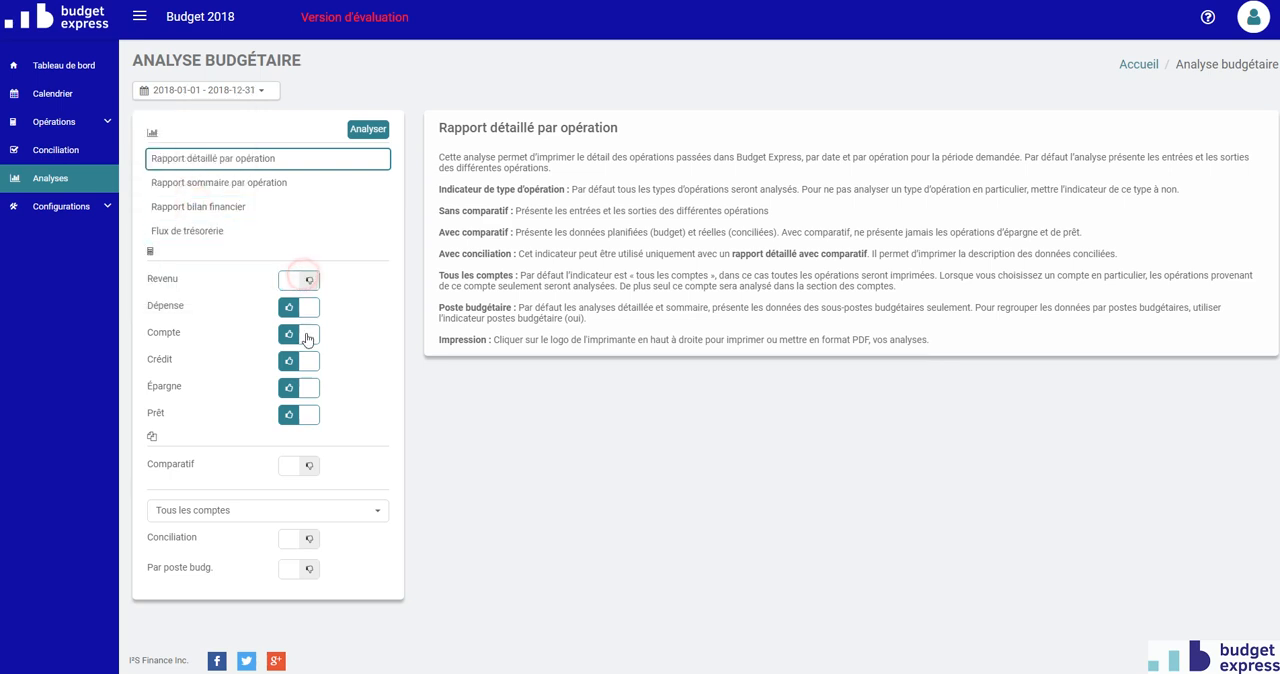
{"action": "left_click", "coordinate": [307, 334]}
{"action": "left_click", "coordinate": [308, 370]}
{"action": "left_click", "coordinate": [308, 386]}
{"action": "left_click", "coordinate": [306, 413]}
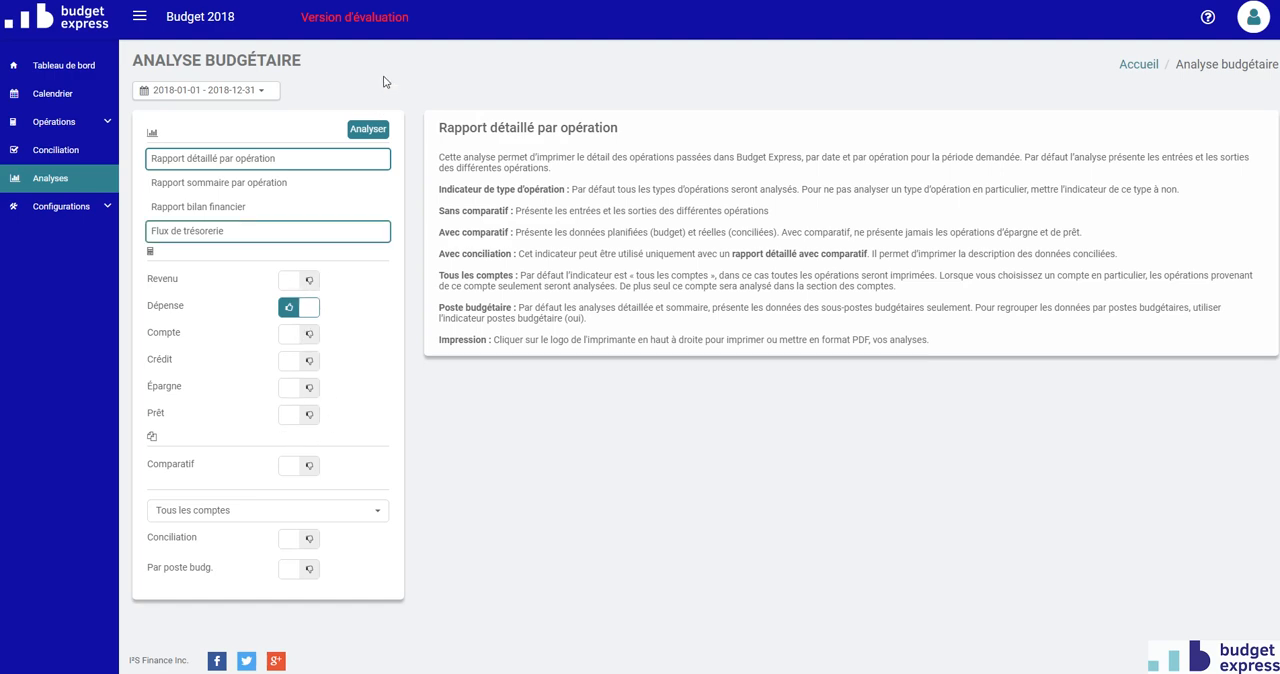
{"action": "left_click", "coordinate": [364, 131]}
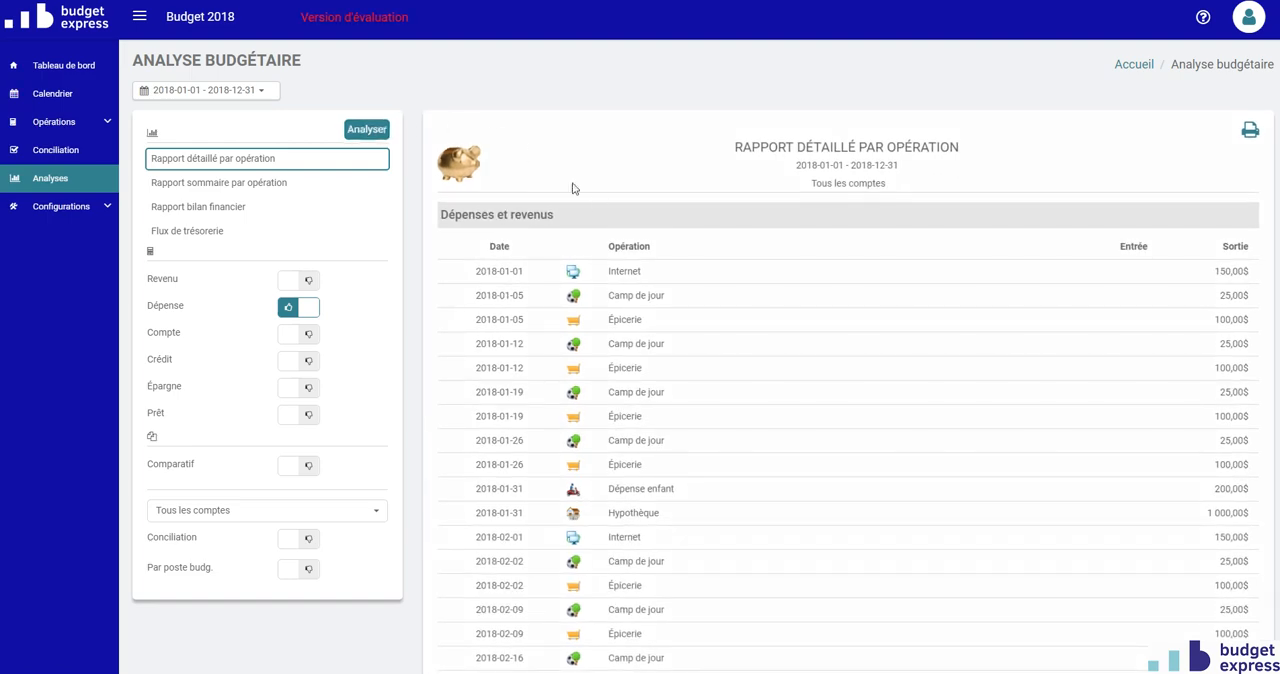
{"action": "scroll", "coordinate": [651, 212], "scroll_direction": "down", "scroll_amount": 2}
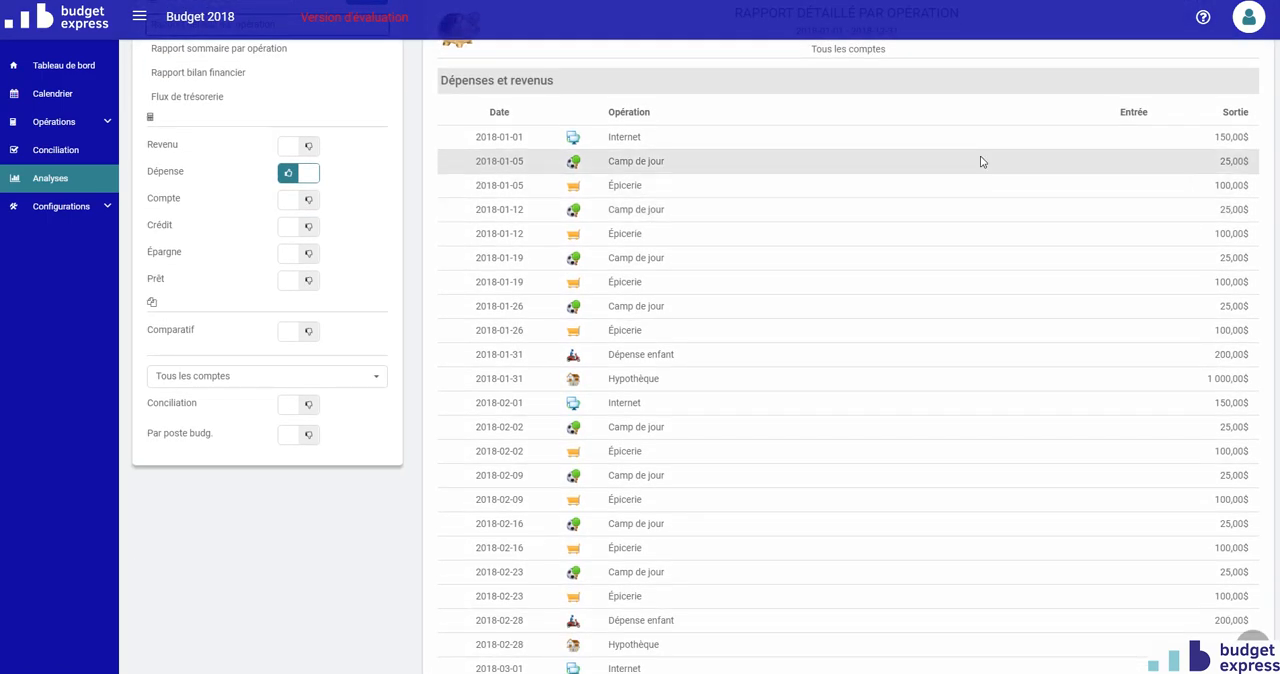
{"action": "scroll", "coordinate": [1100, 170], "scroll_direction": "down", "scroll_amount": 8}
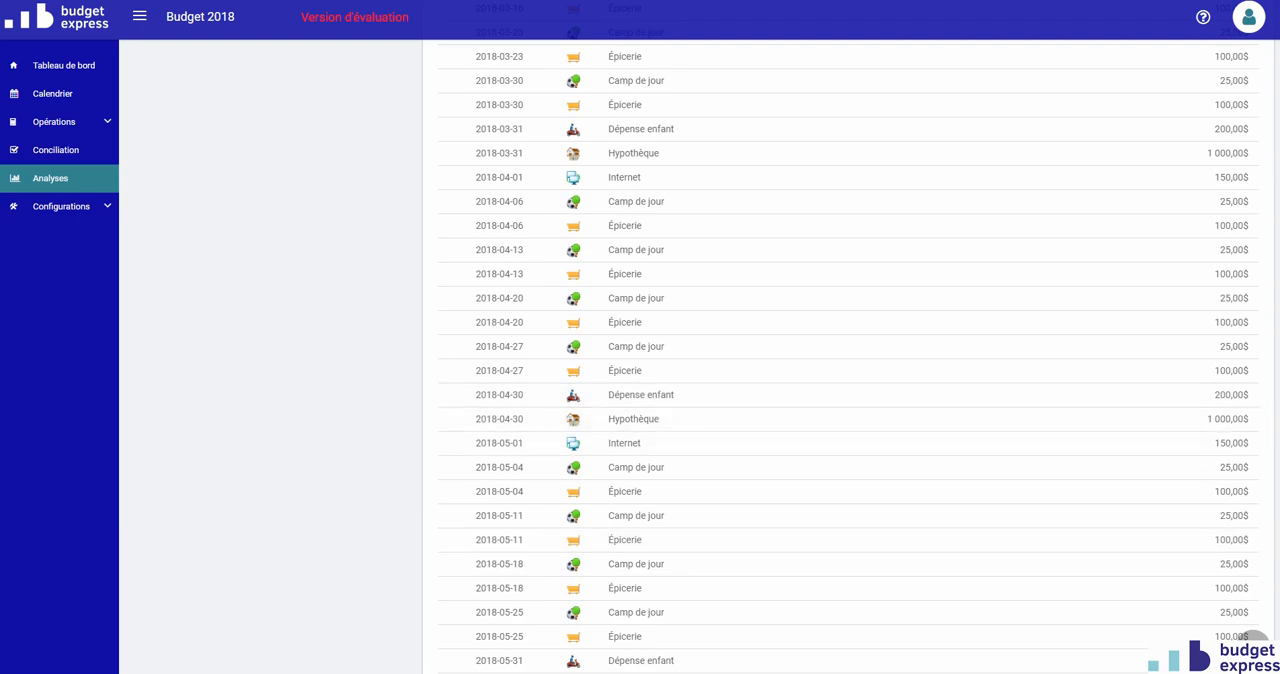
{"action": "scroll", "coordinate": [1181, 368], "scroll_direction": "down", "scroll_amount": 5}
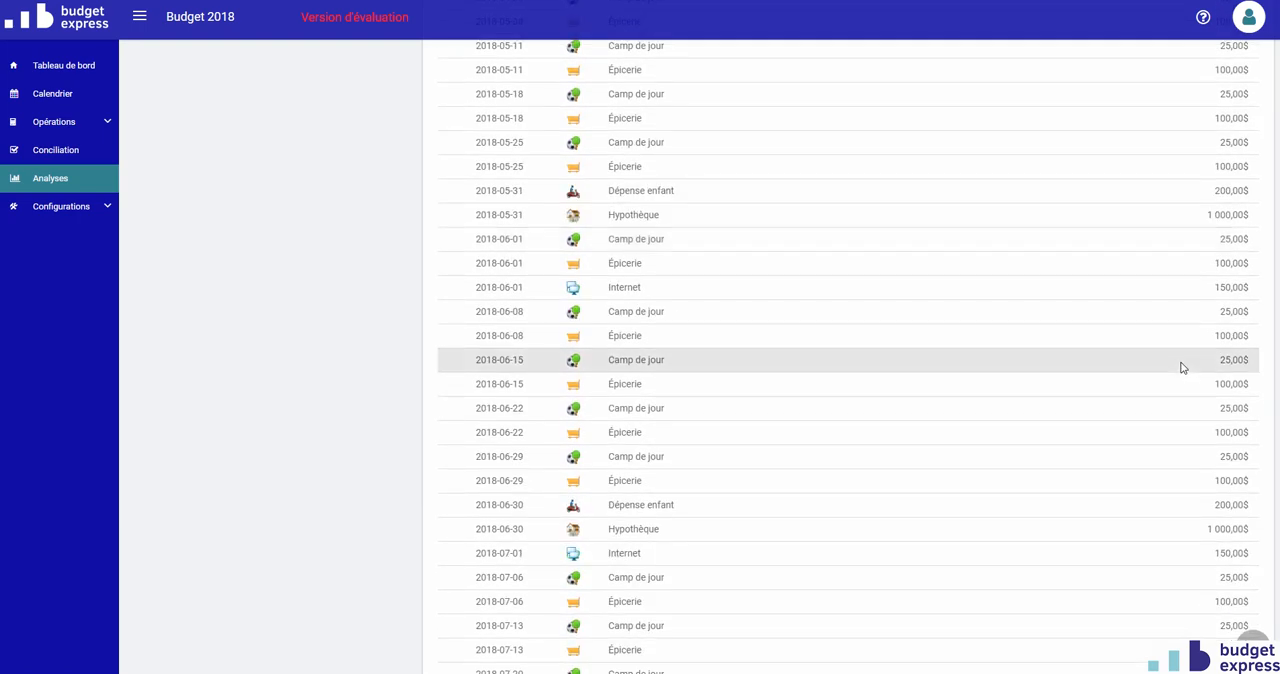
Generate the Rapport sommaire par opération for the same period, with only Dépense included.
{"action": "scroll", "coordinate": [1181, 368], "scroll_direction": "up", "scroll_amount": 10}
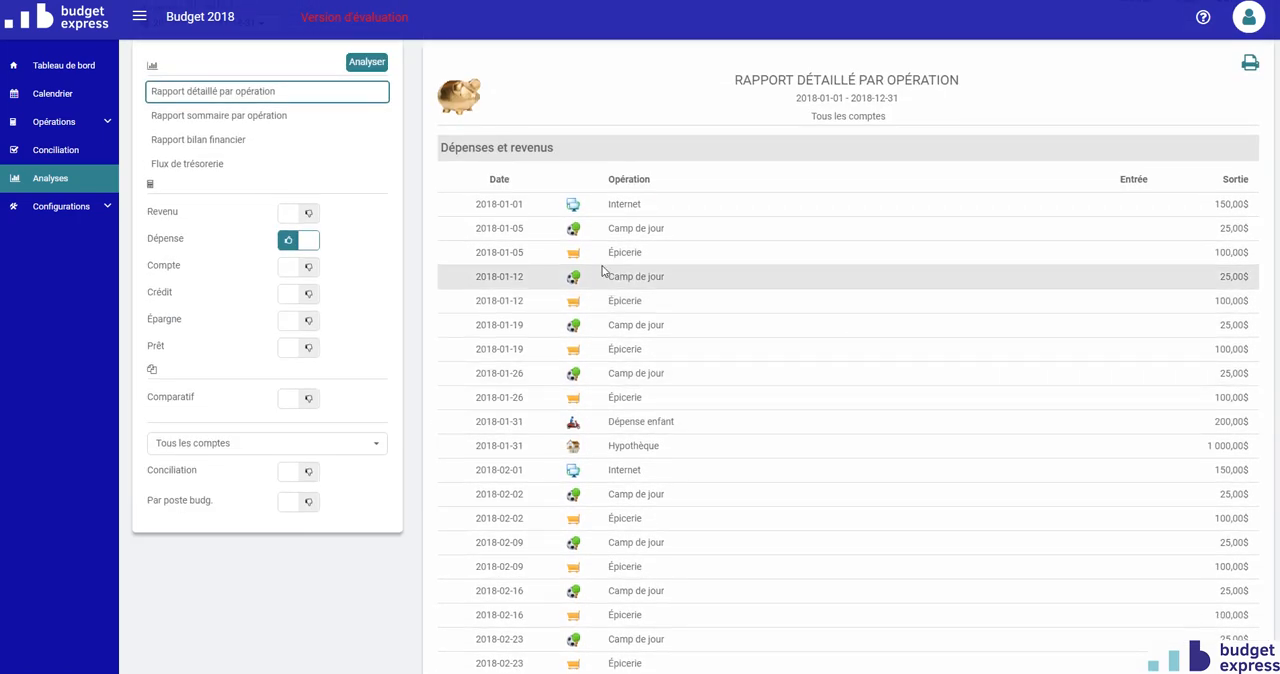
{"action": "left_click", "coordinate": [266, 118]}
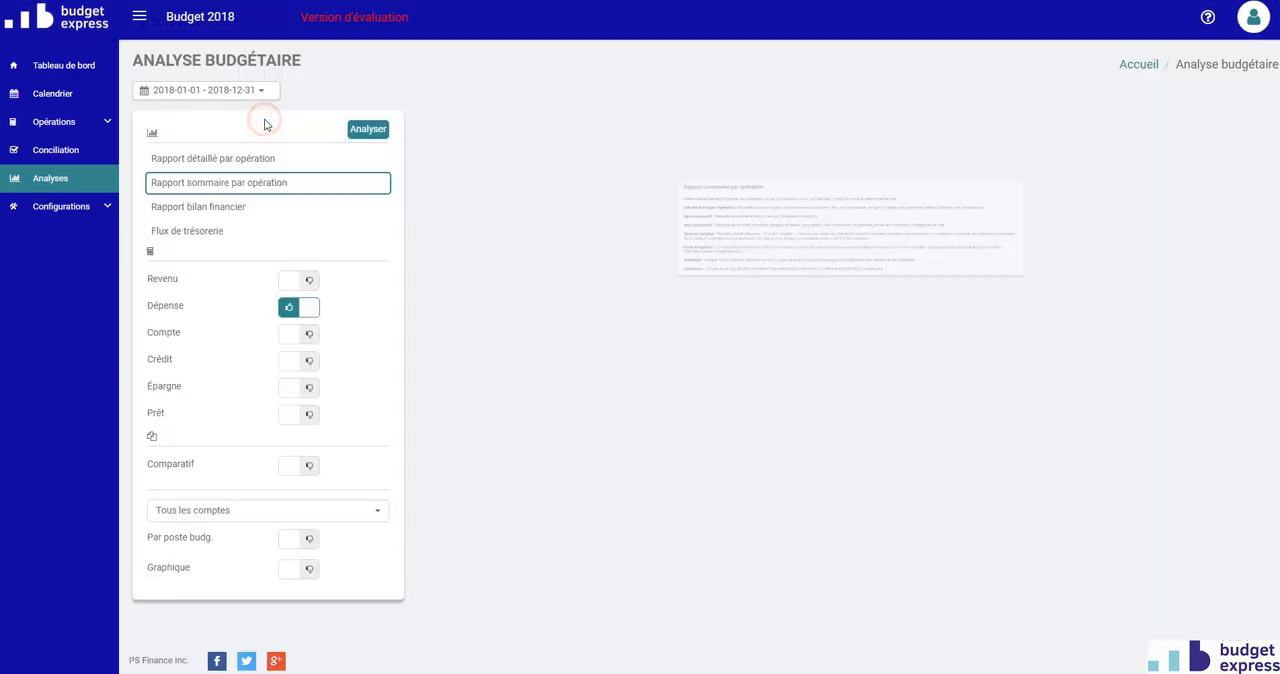
{"action": "left_click", "coordinate": [367, 131]}
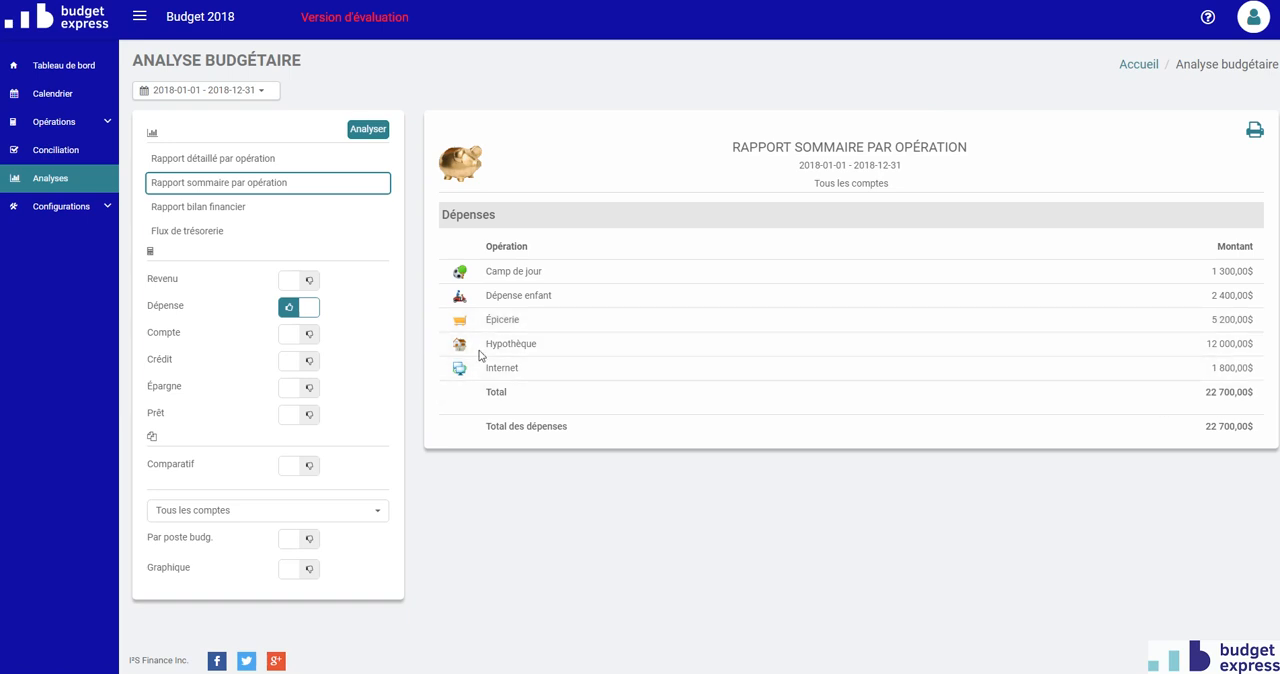
Include Compte instead of Dépense, generate the Rapport détaillé par opération and look through the account entries.
{"action": "left_click", "coordinate": [306, 308]}
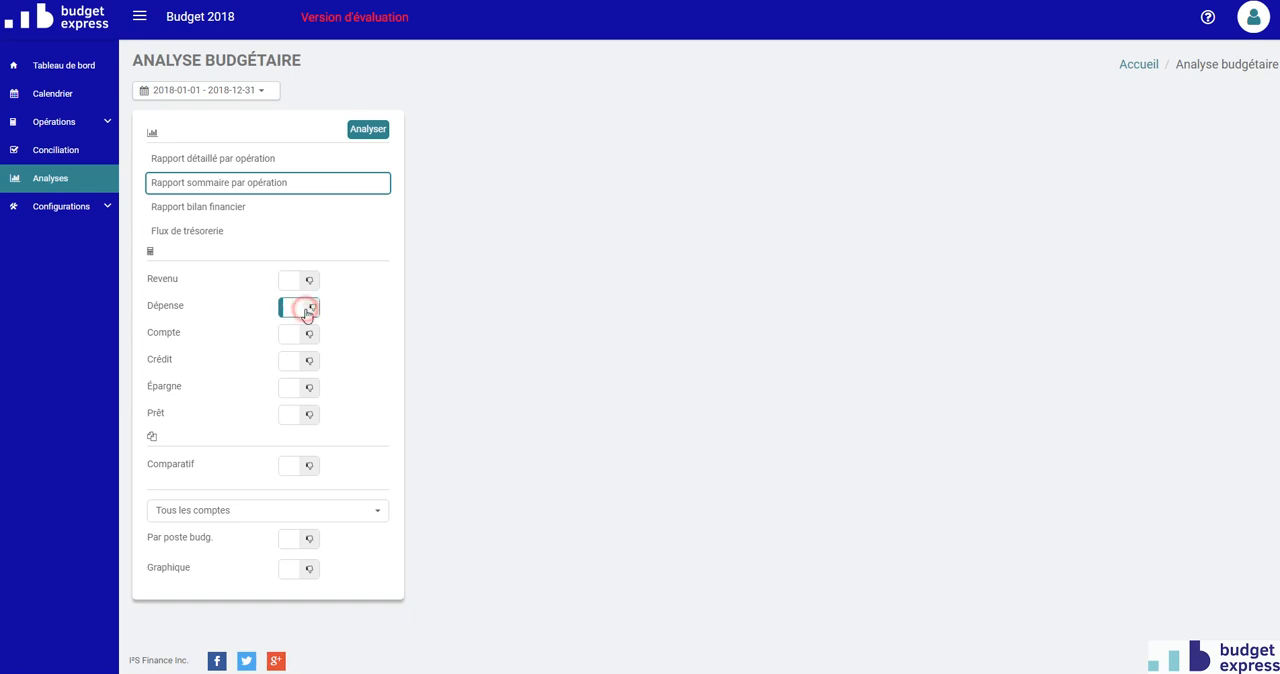
{"action": "left_click", "coordinate": [305, 333]}
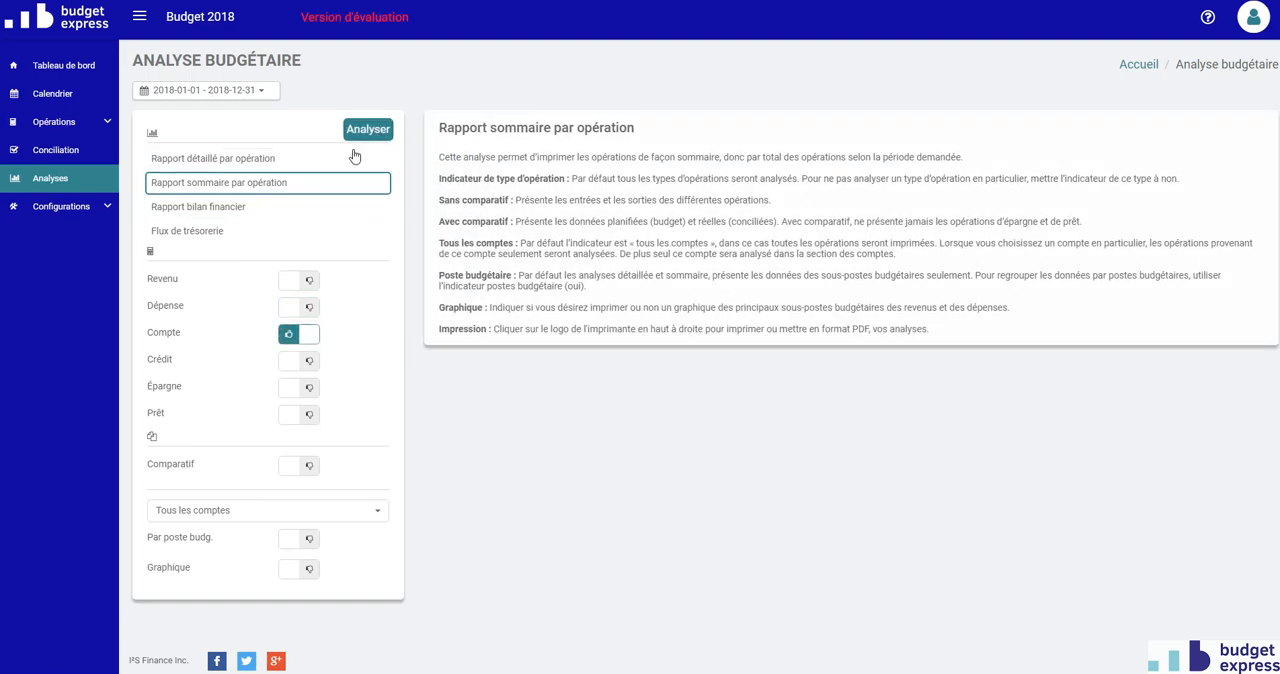
{"action": "left_click", "coordinate": [345, 158]}
{"action": "left_click", "coordinate": [381, 130]}
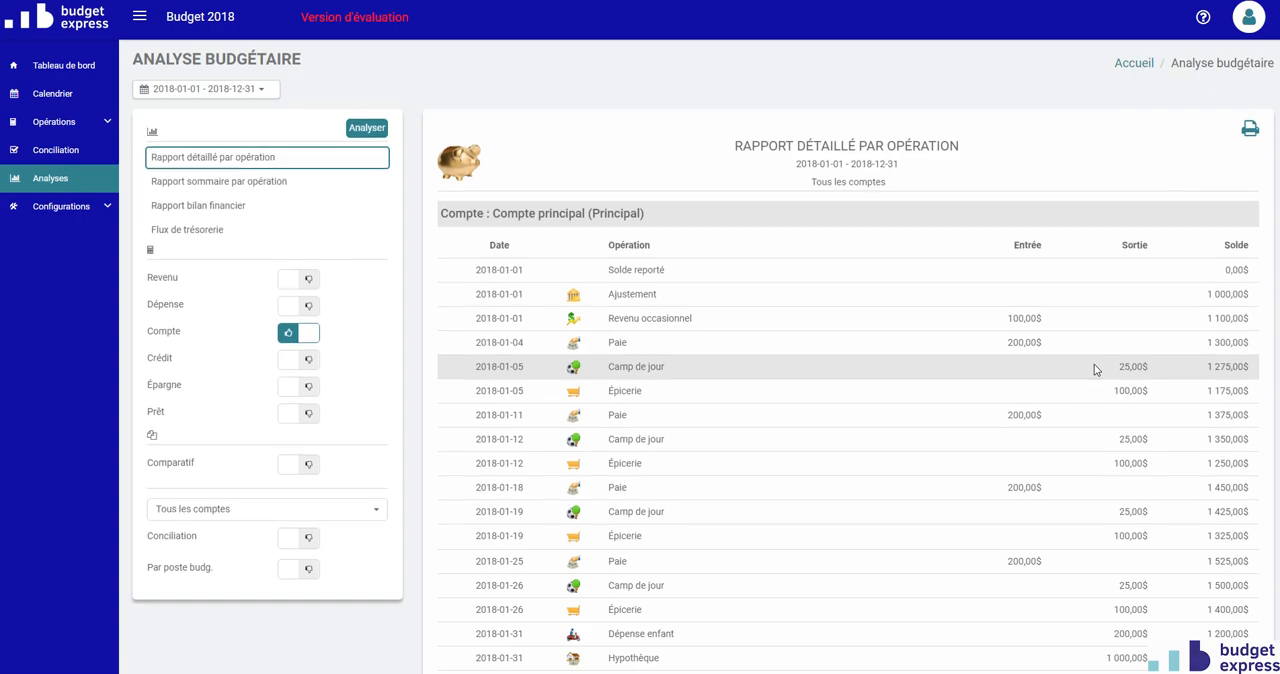
{"action": "scroll", "coordinate": [1094, 370], "scroll_direction": "down", "scroll_amount": 15}
{"action": "scroll", "coordinate": [1095, 367], "scroll_direction": "up", "scroll_amount": 15}
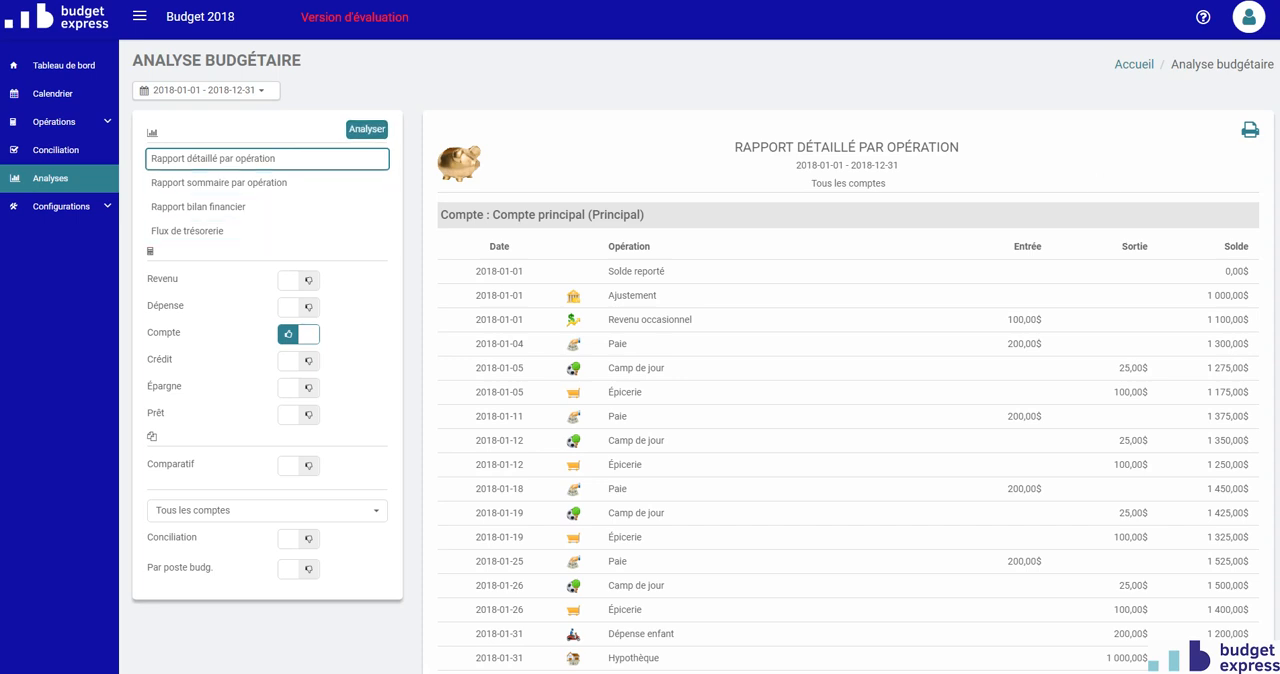
Import the bank file MC Février 2017 into Conciliation and advance to the Association stage.
{"action": "left_click", "coordinate": [57, 160]}
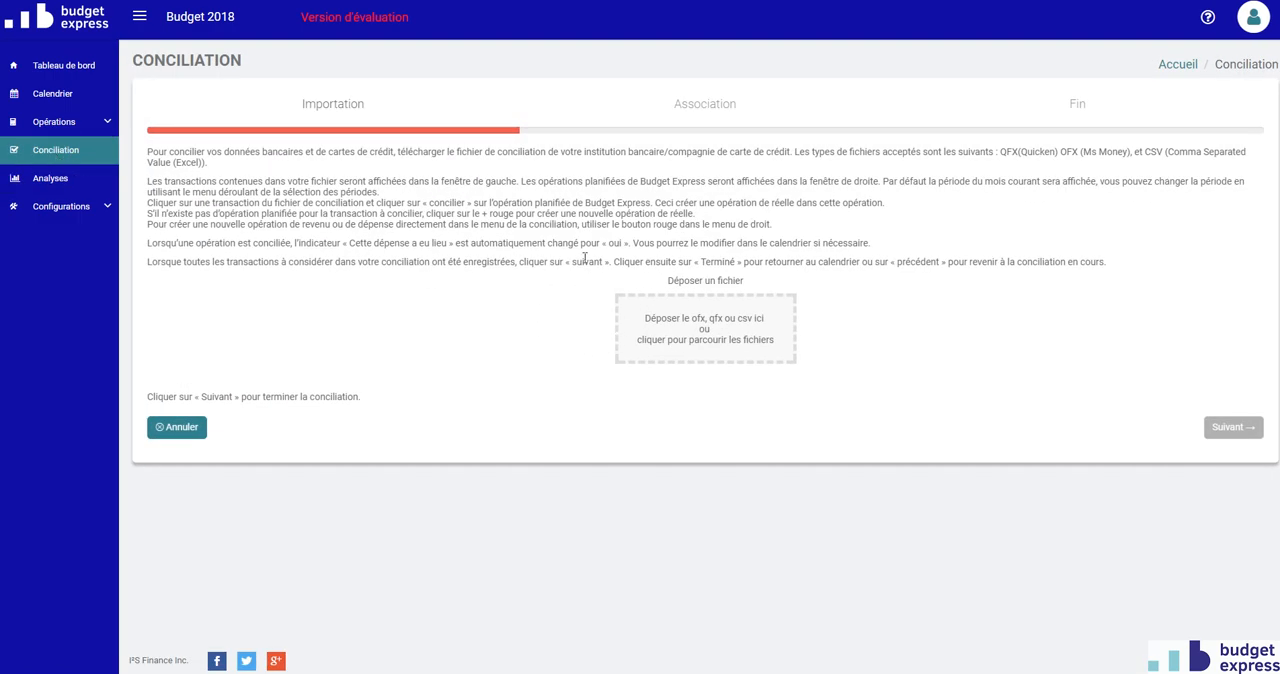
{"action": "left_click", "coordinate": [710, 329]}
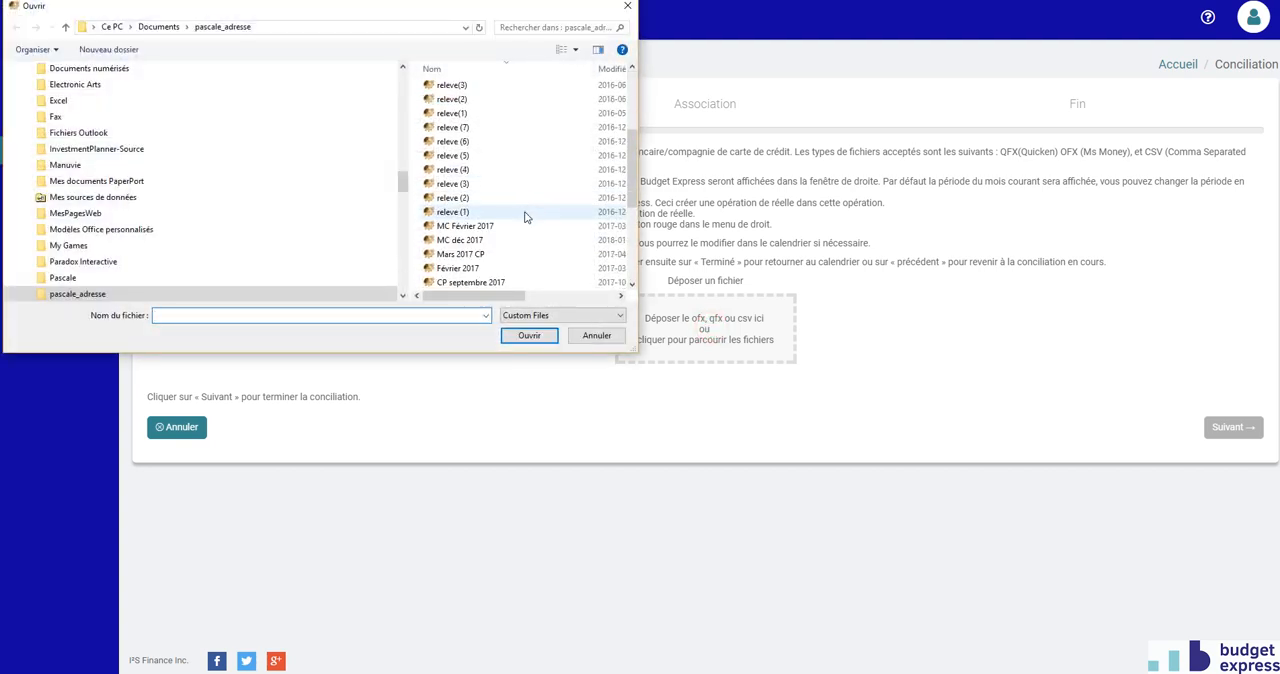
{"action": "left_click", "coordinate": [515, 226]}
{"action": "left_click", "coordinate": [529, 335]}
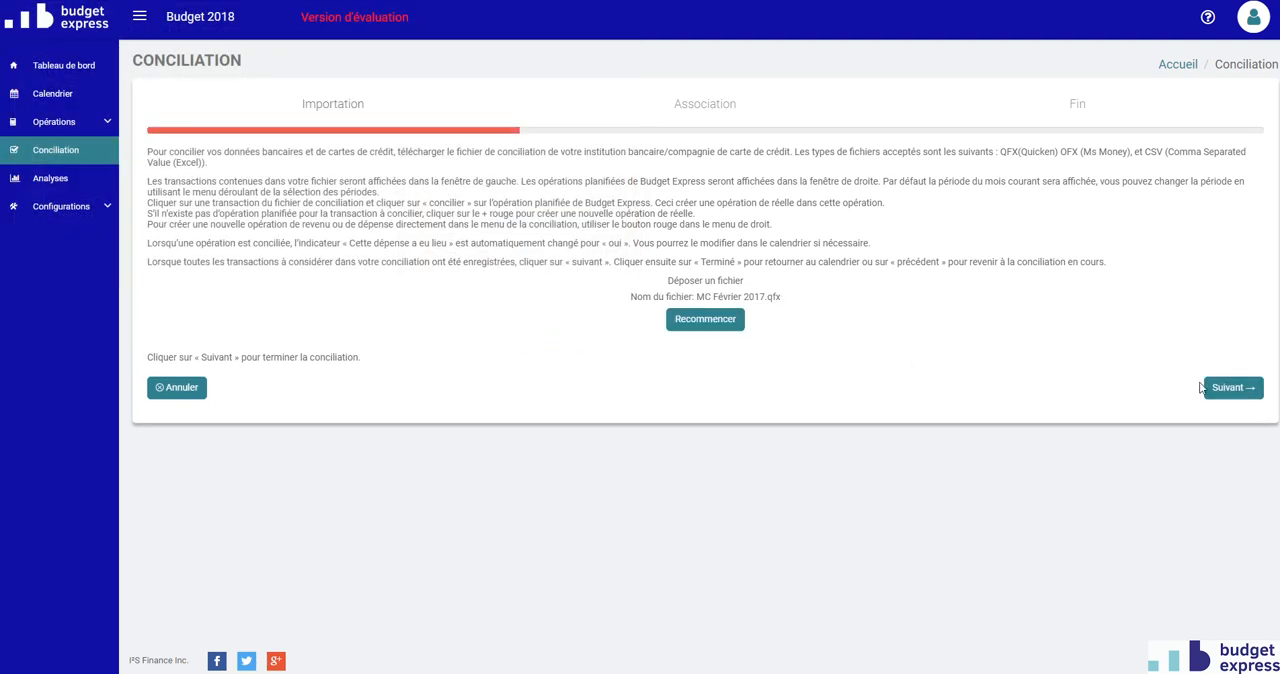
{"action": "left_click", "coordinate": [1233, 388]}
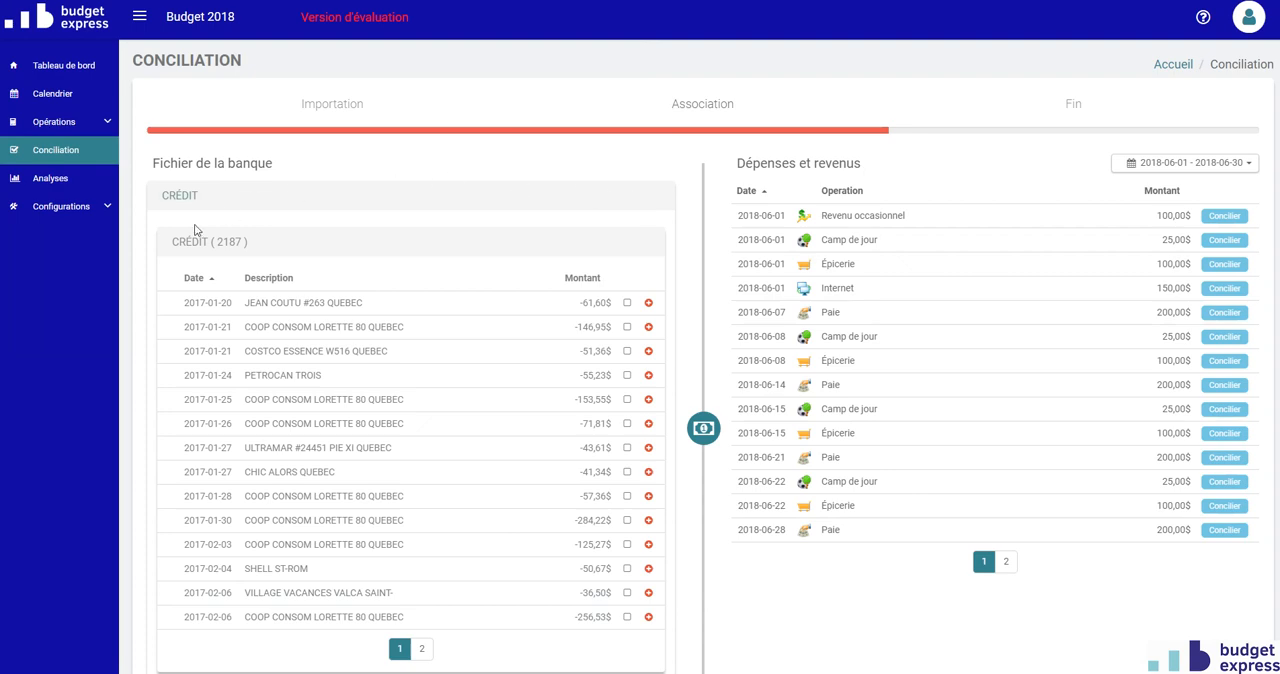
Reconcile the COOP CONSOM LORETTE transactions of 2017-01-21 and 2017-01-25 with the Épicerie operations of 2018-06-01 and 2018-06-08 respectively.
{"action": "scroll", "coordinate": [293, 340], "scroll_direction": "down", "scroll_amount": 2}
{"action": "scroll", "coordinate": [400, 317], "scroll_direction": "up", "scroll_amount": 1}
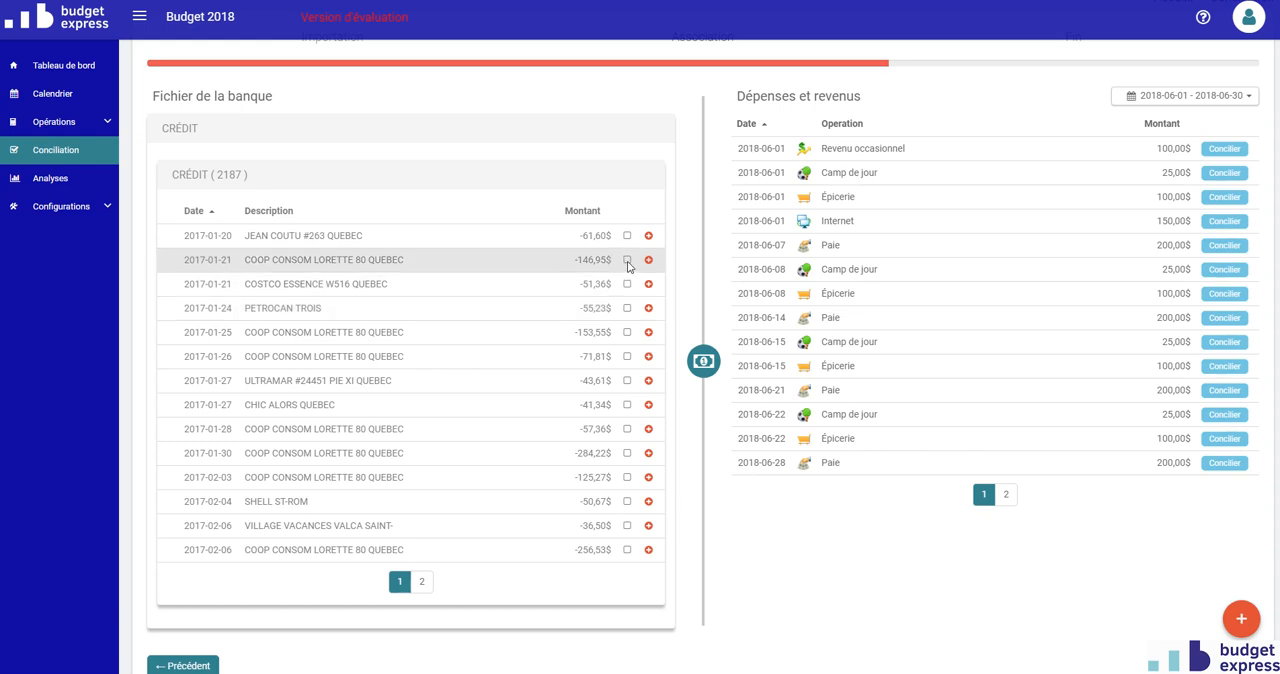
{"action": "left_click", "coordinate": [627, 260]}
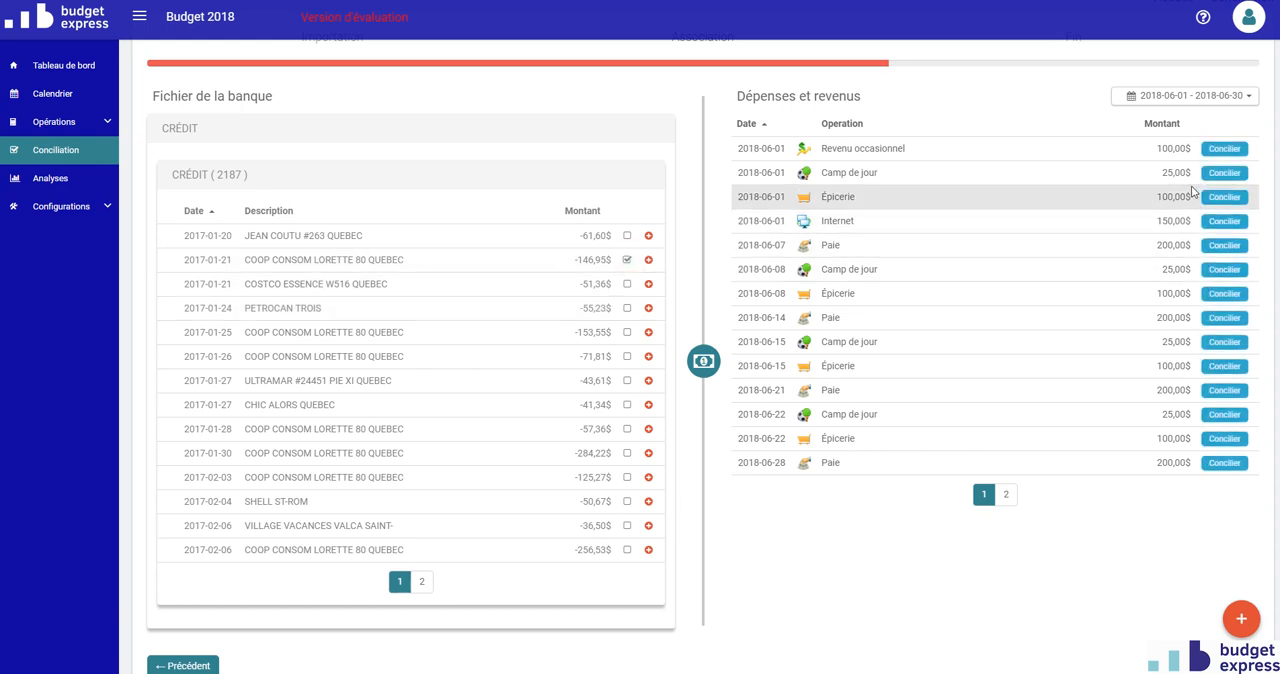
{"action": "left_click", "coordinate": [1219, 198]}
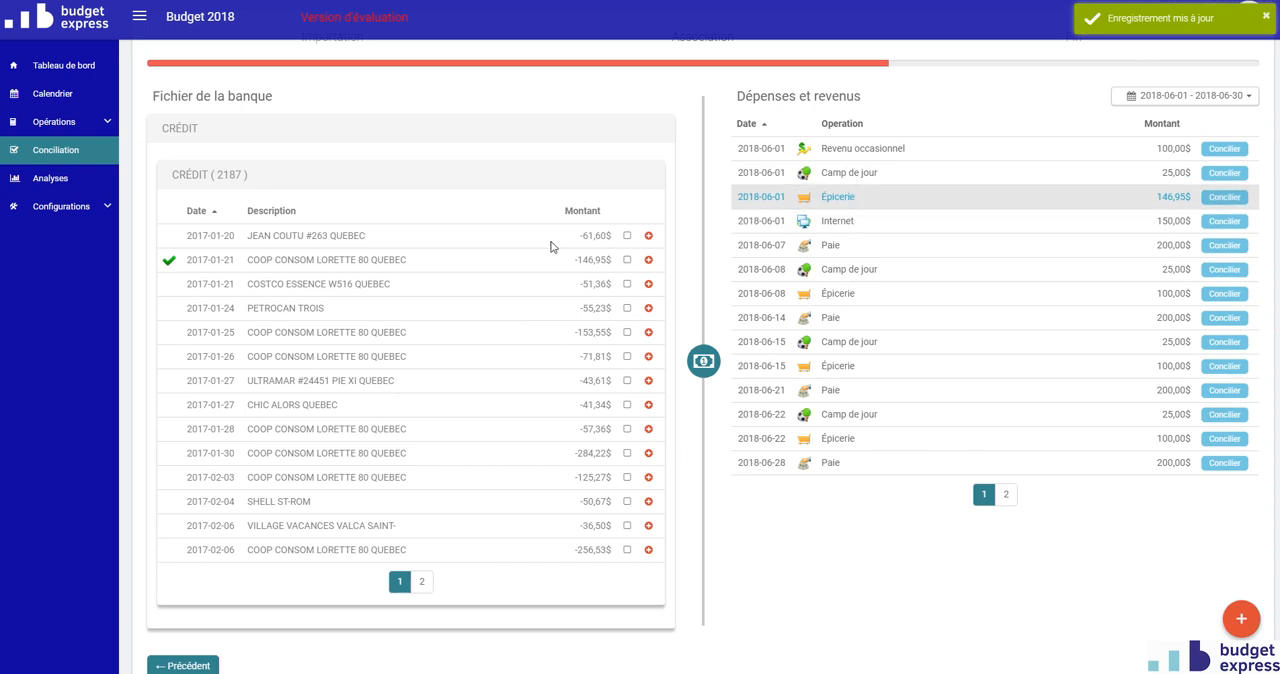
{"action": "left_click", "coordinate": [627, 332]}
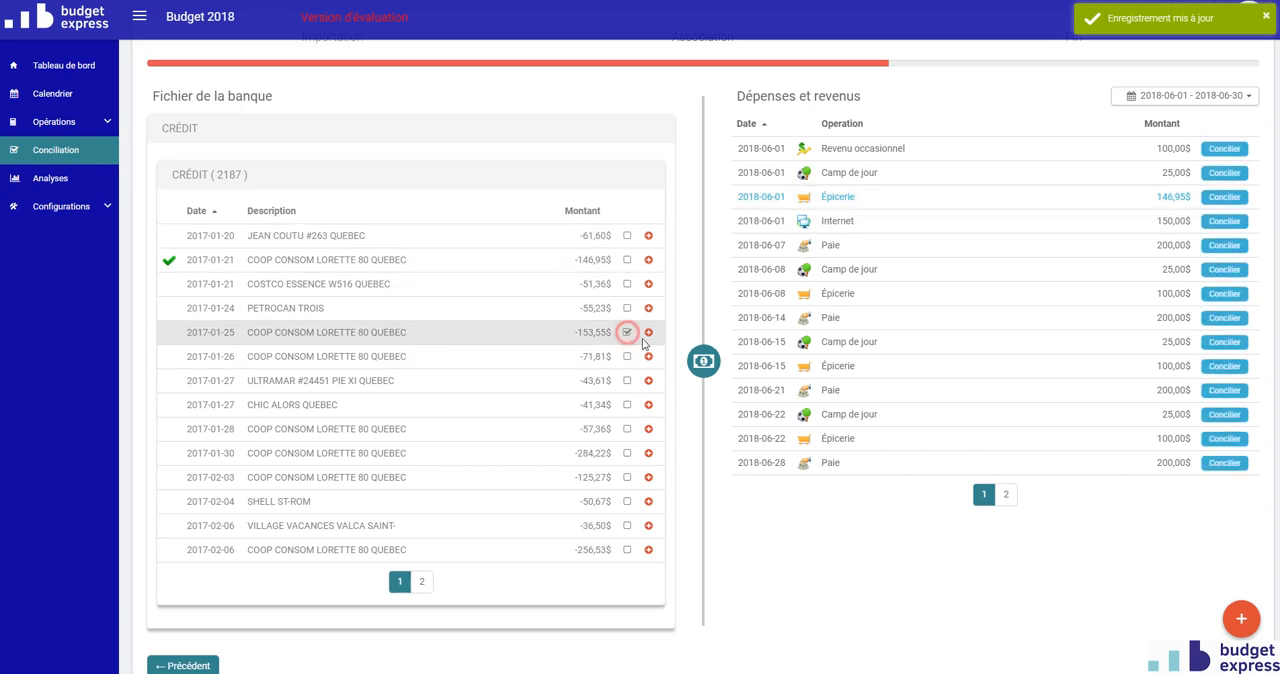
{"action": "left_click", "coordinate": [1216, 294]}
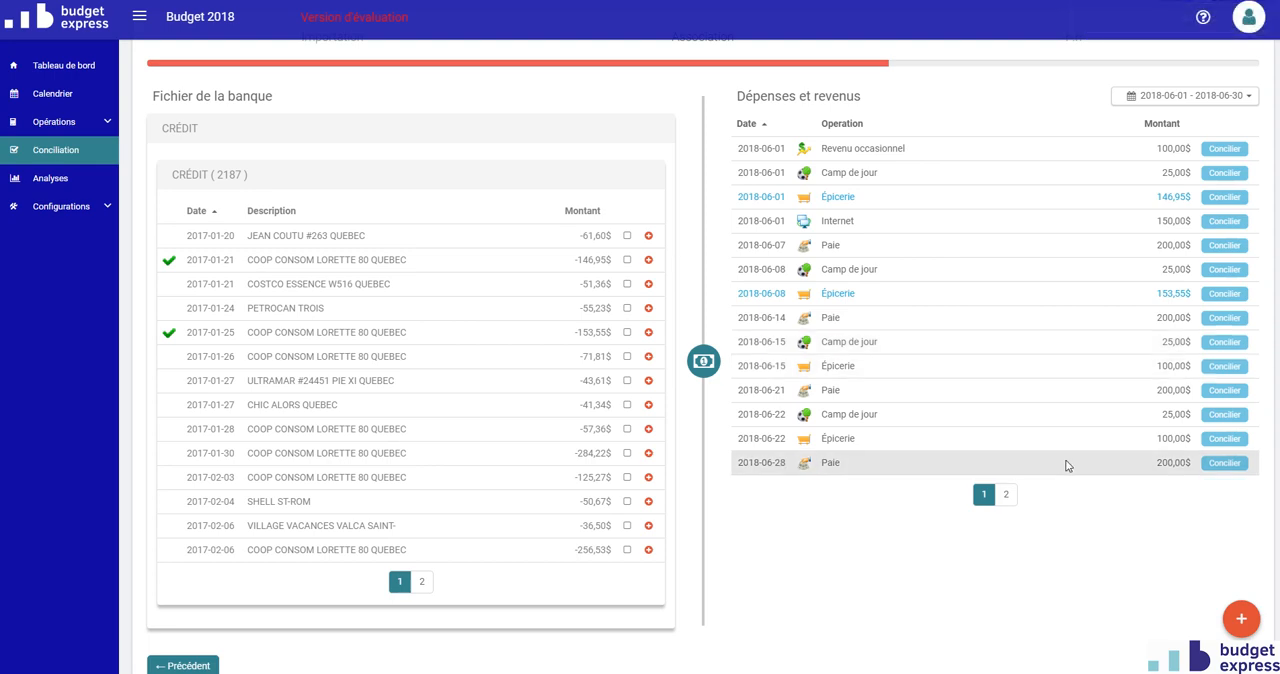
Advance the conciliation to the Fin stage, finish it and confirm leaving the conciliation.
{"action": "left_click", "coordinate": [1232, 665]}
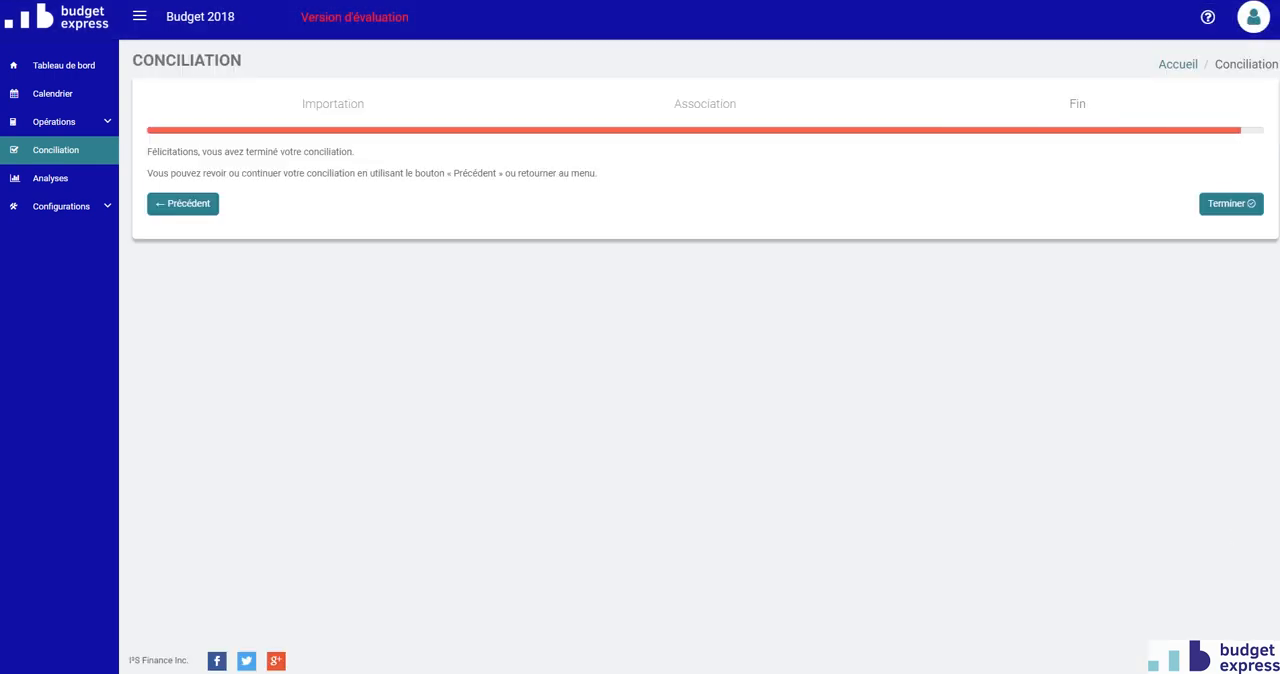
{"action": "left_click", "coordinate": [1234, 204]}
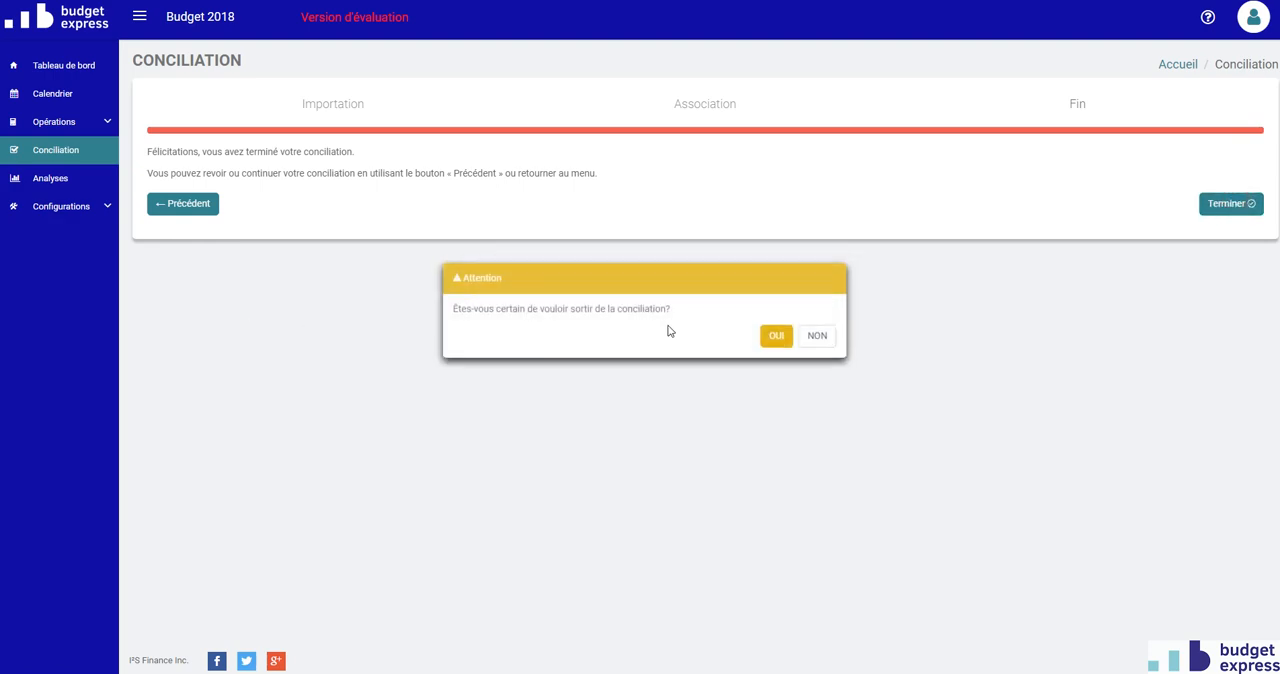
{"action": "left_click", "coordinate": [770, 337]}
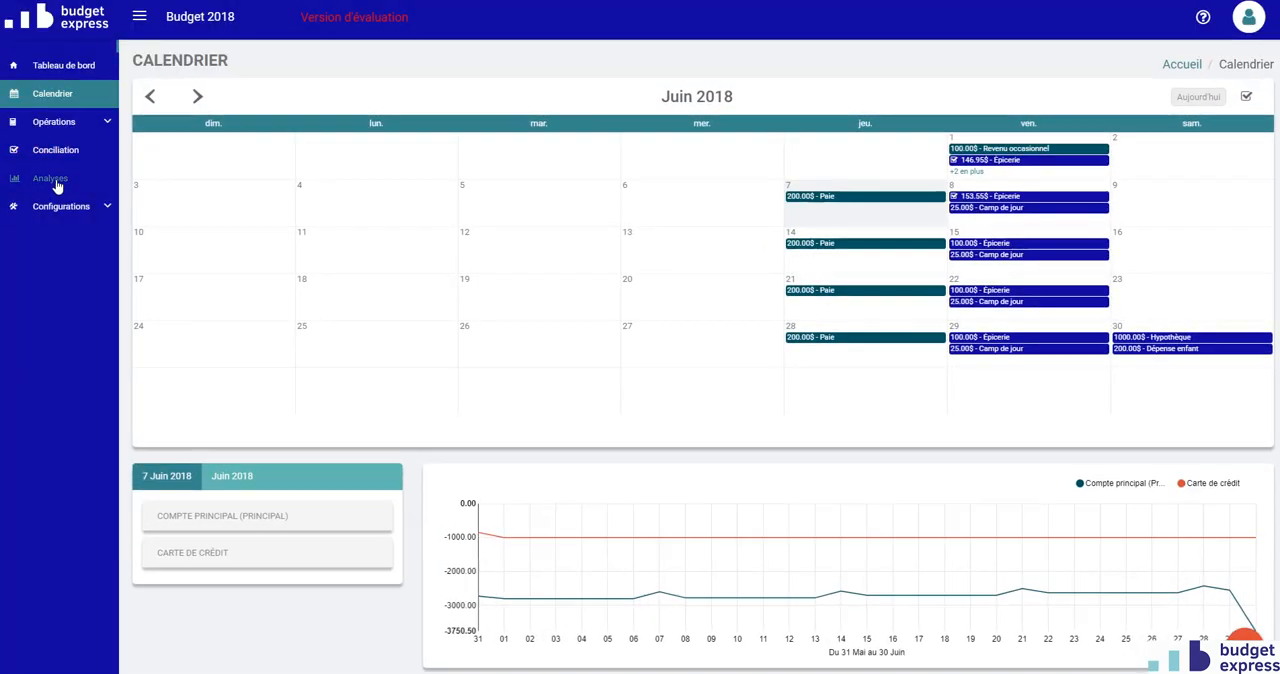
Set up a Rapport détaillé par opération analysis with Comparatif and Conciliation enabled and only Dépense included among the operation types.
{"action": "left_click", "coordinate": [57, 184]}
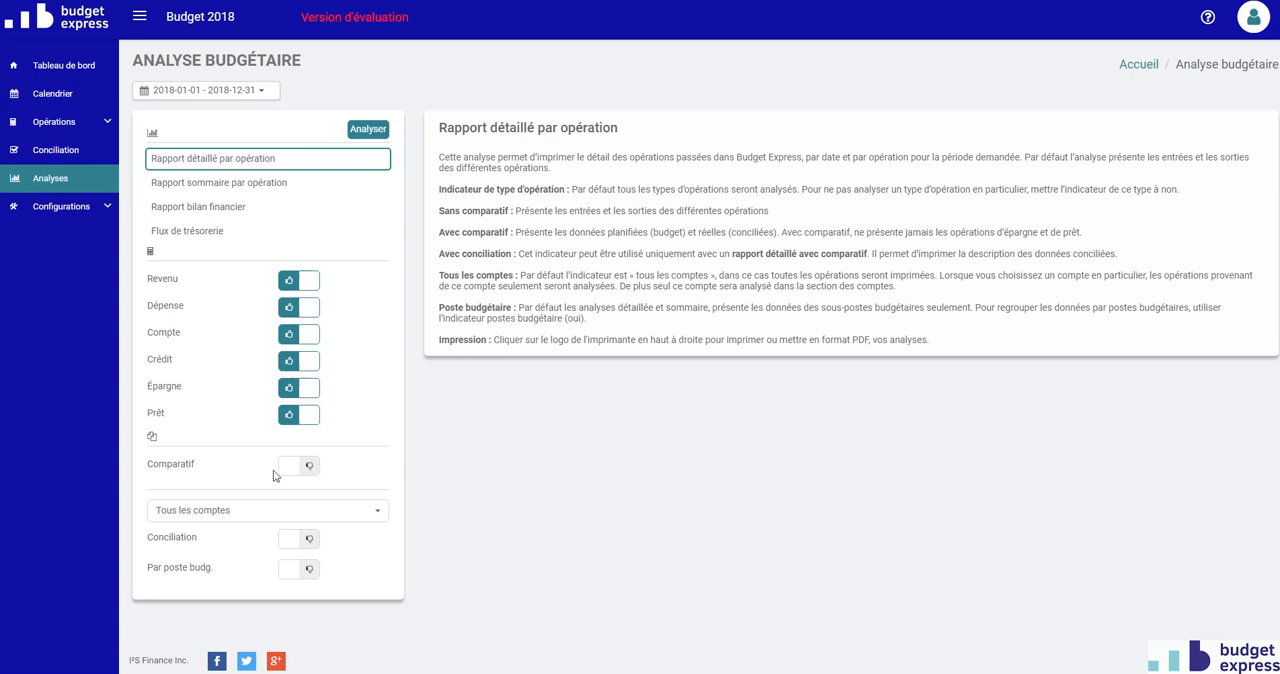
{"action": "left_click", "coordinate": [310, 466]}
{"action": "left_click", "coordinate": [301, 538]}
{"action": "left_click", "coordinate": [303, 280]}
{"action": "left_click", "coordinate": [303, 338]}
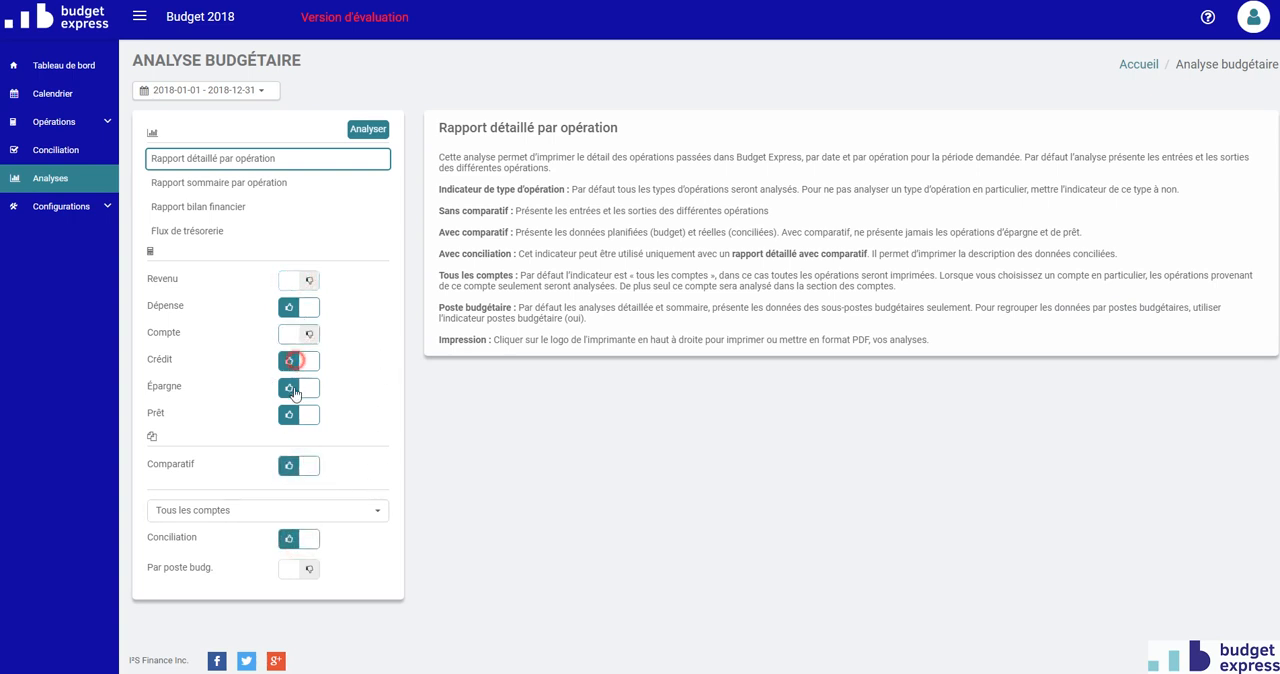
{"action": "left_click", "coordinate": [303, 362]}
{"action": "left_click", "coordinate": [300, 388]}
{"action": "left_click", "coordinate": [295, 414]}
Set the analysis period to Mois courant and generate the Rapport détaillé par opération.
{"action": "left_click", "coordinate": [243, 95]}
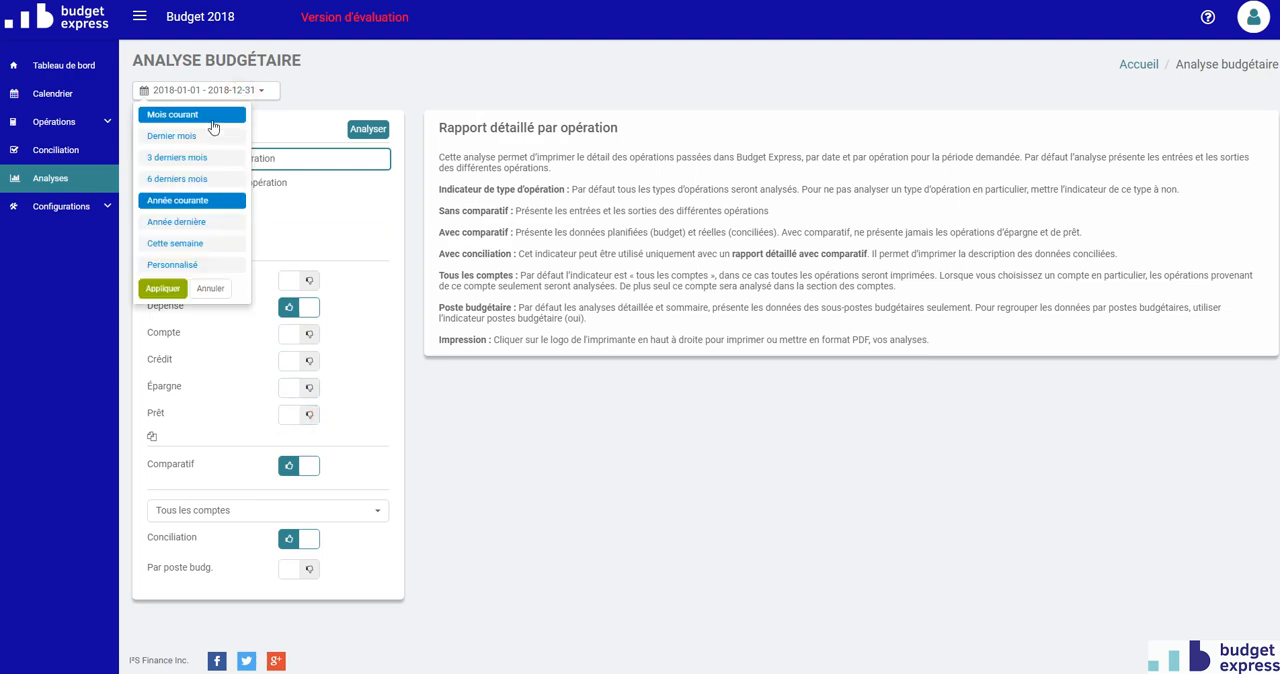
{"action": "left_click", "coordinate": [212, 116]}
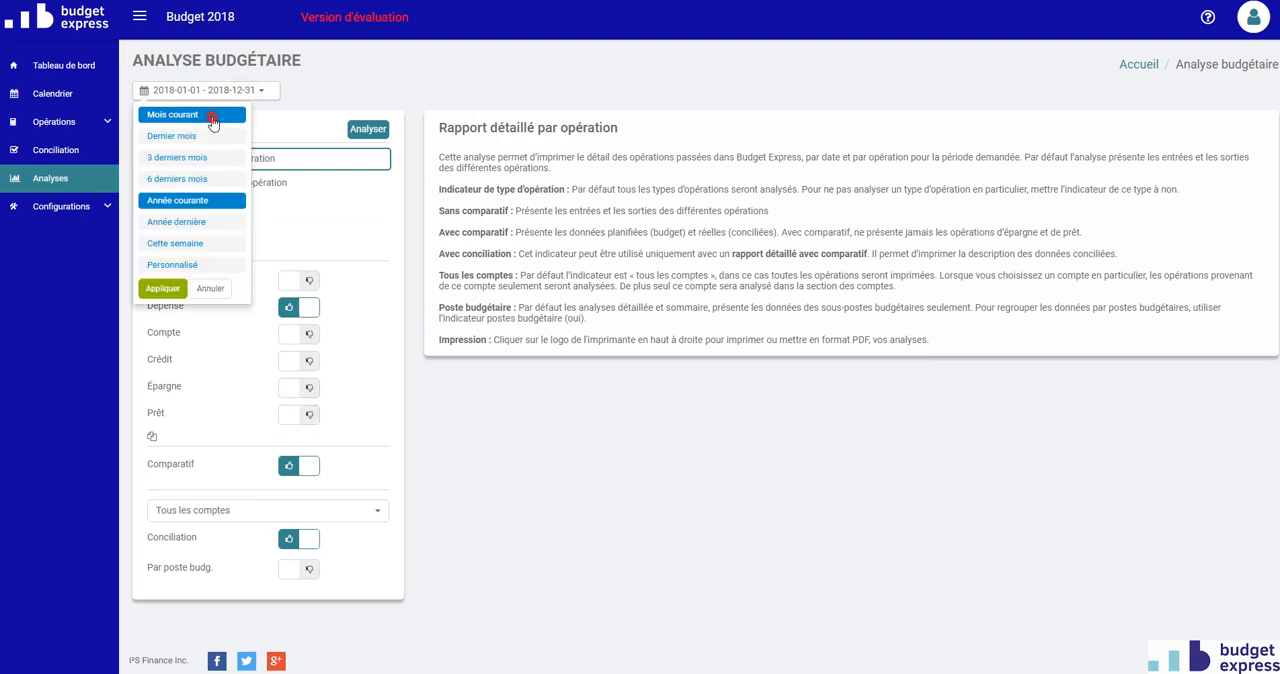
{"action": "left_click", "coordinate": [362, 128]}
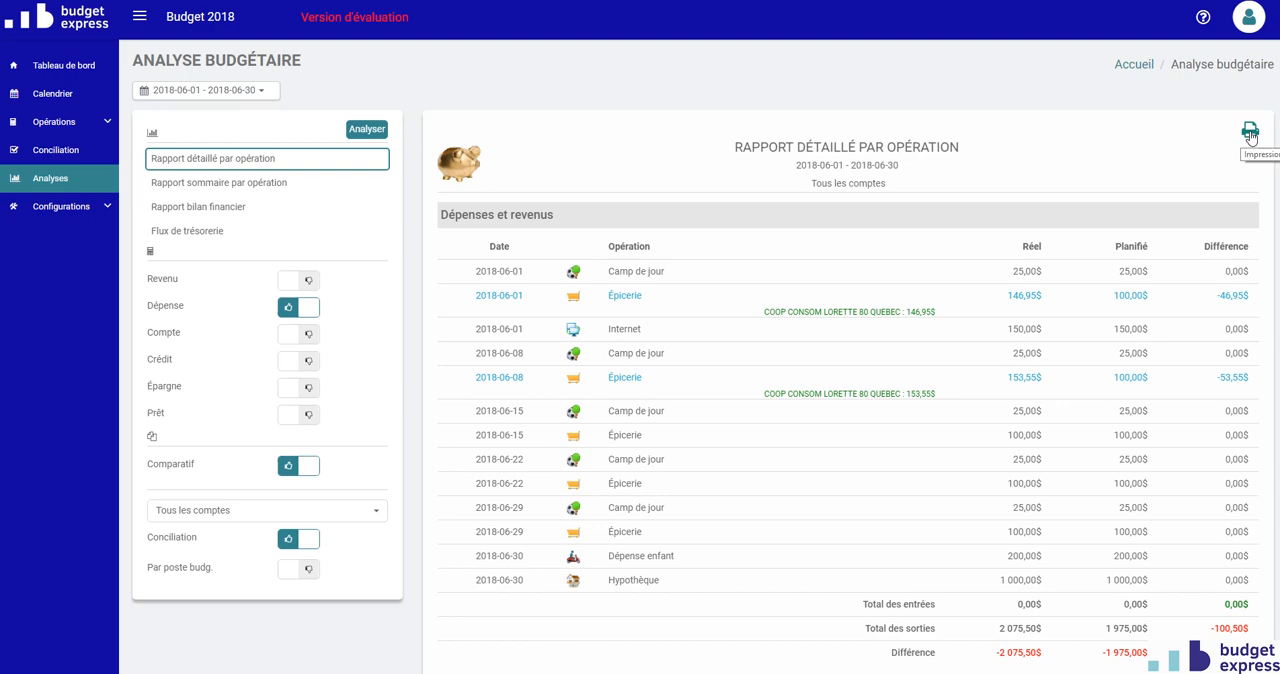
Open the user profile and show the options for adding or copying a budget.
{"action": "left_click", "coordinate": [1247, 16]}
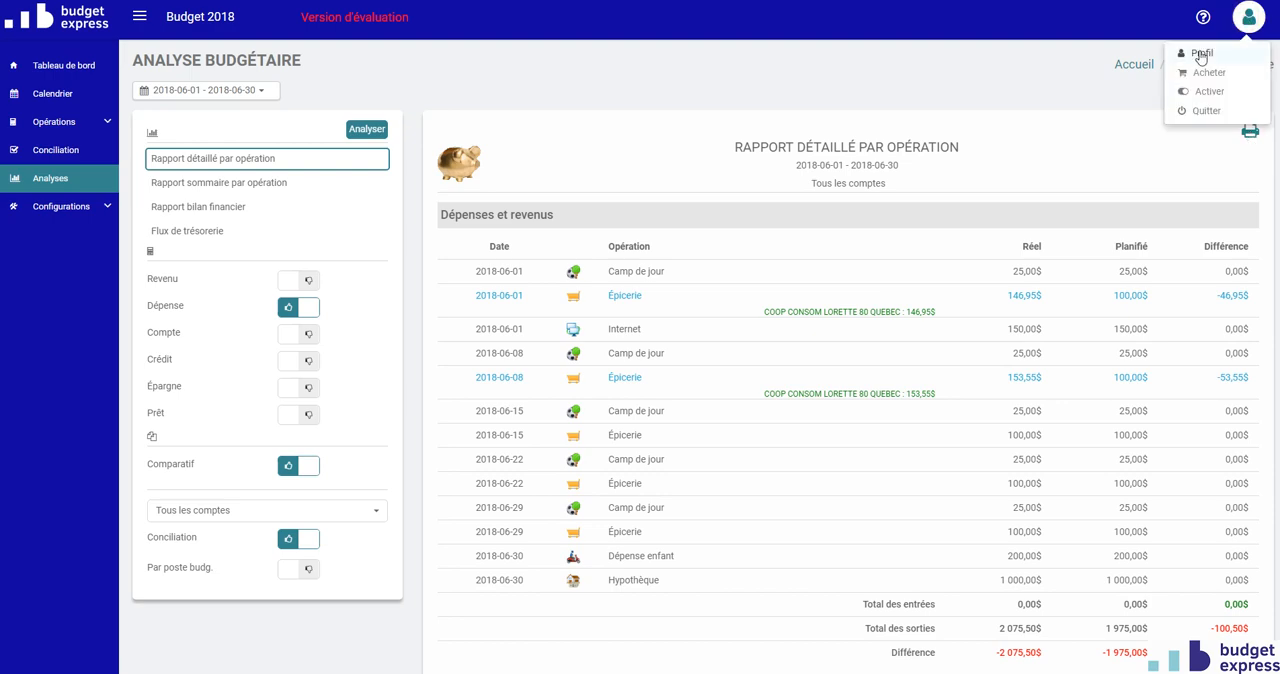
{"action": "left_click", "coordinate": [1201, 55]}
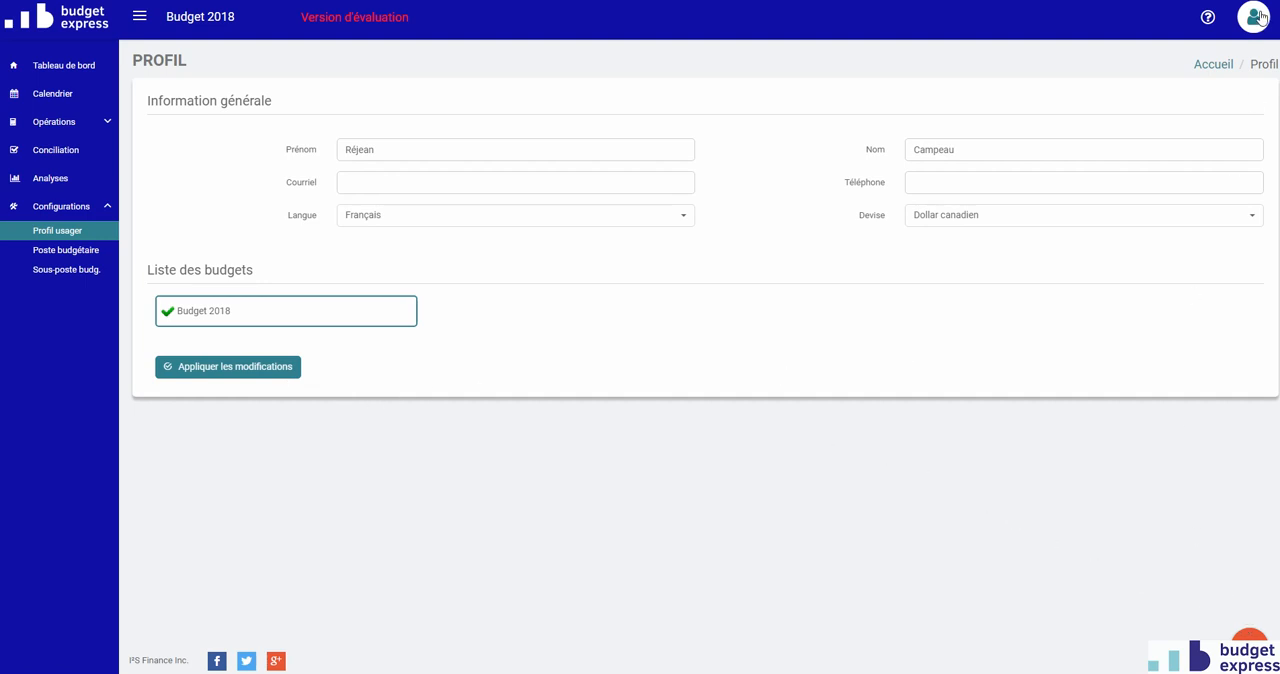
{"action": "left_click", "coordinate": [1258, 633]}
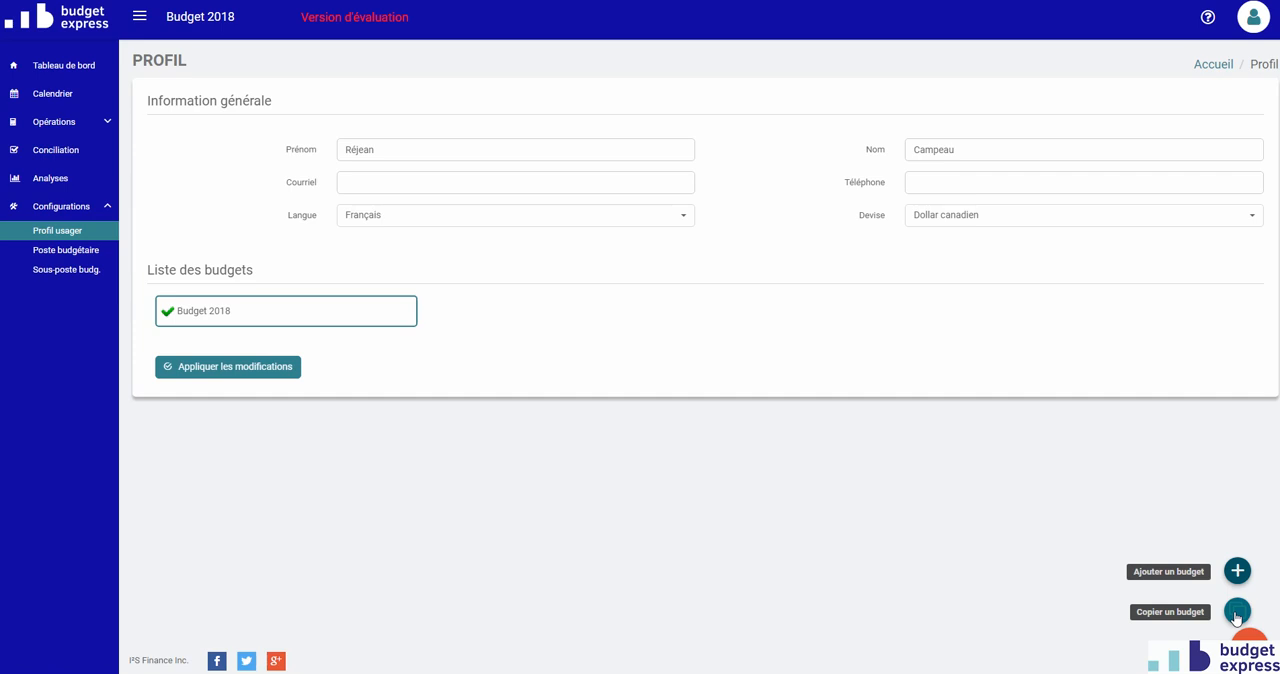
Return to the Tableau de bord to review the June 2018 summary and display the user account options.
{"action": "left_click", "coordinate": [50, 67]}
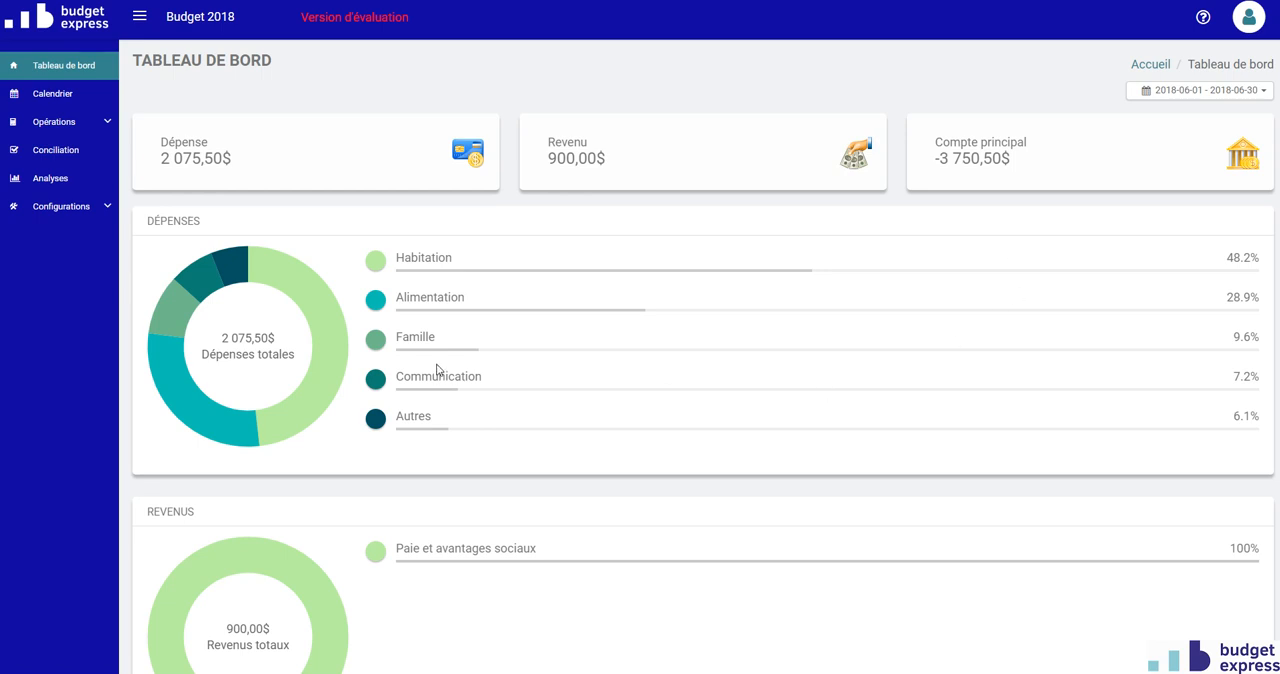
{"action": "left_click", "coordinate": [45, 185]}
{"action": "left_click", "coordinate": [1249, 24]}
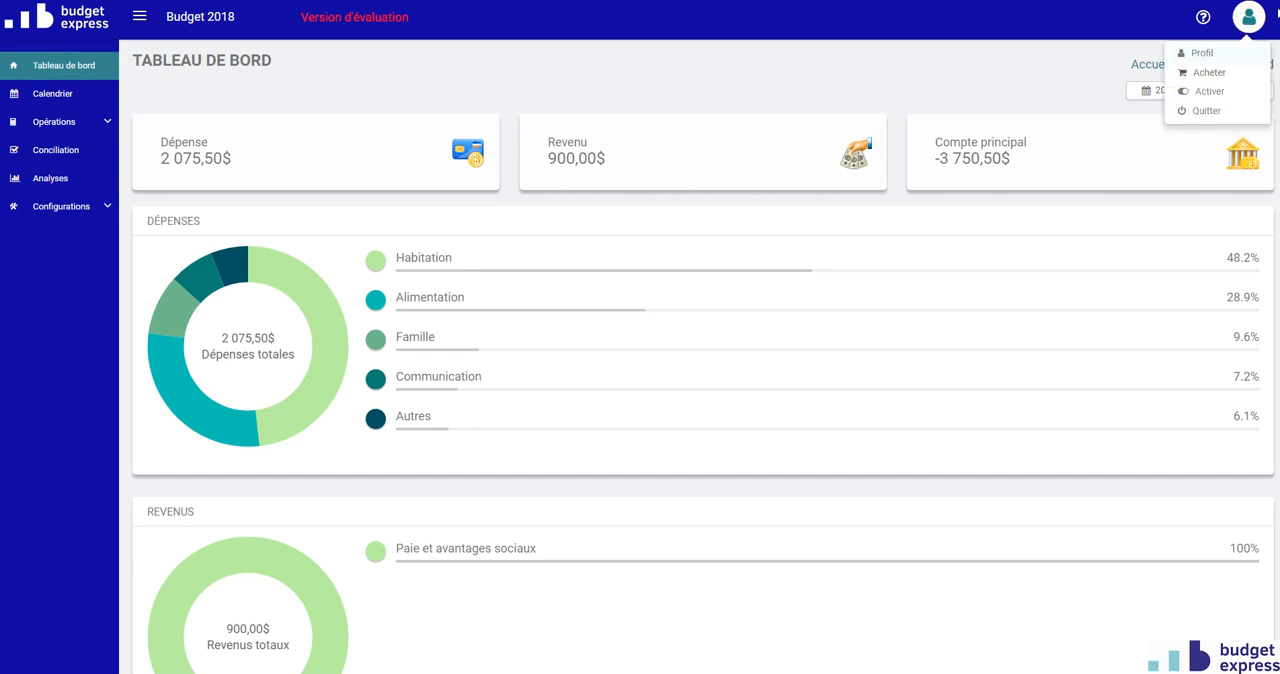